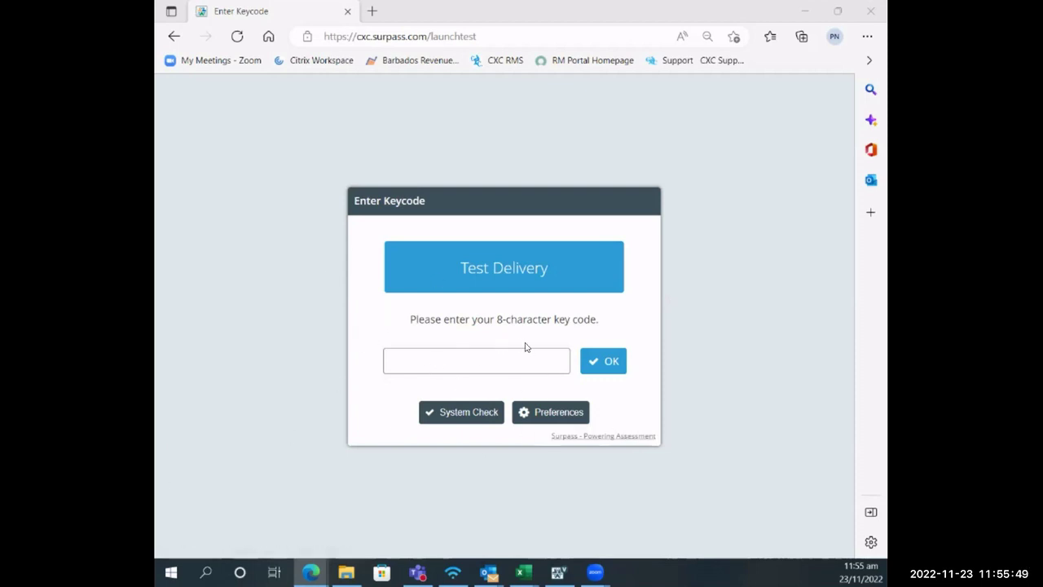
- Enter the candidate's 8-character key code and submit it to bring up their details
click(478, 361)
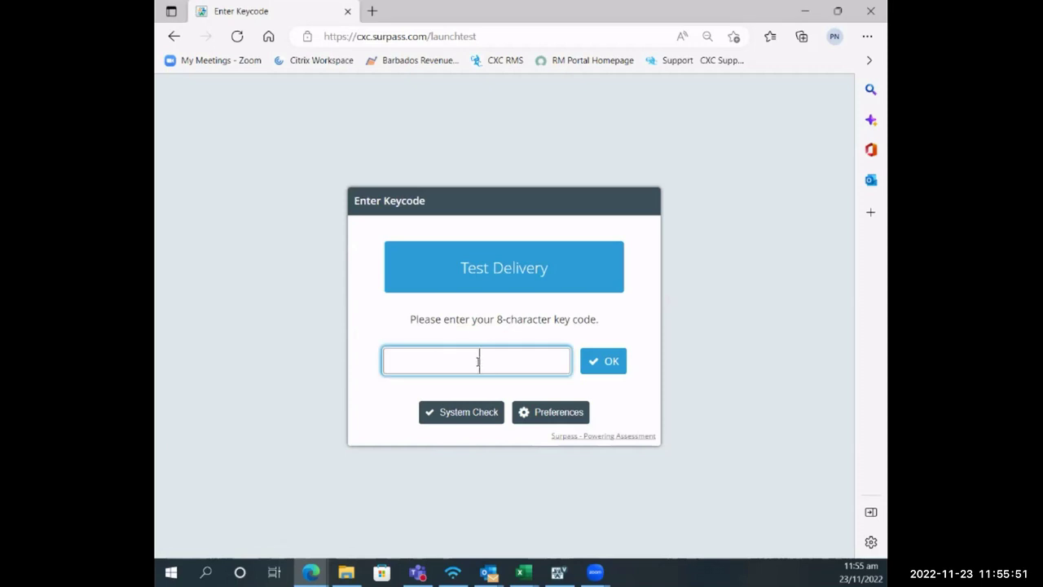
text(YV9KJW73)
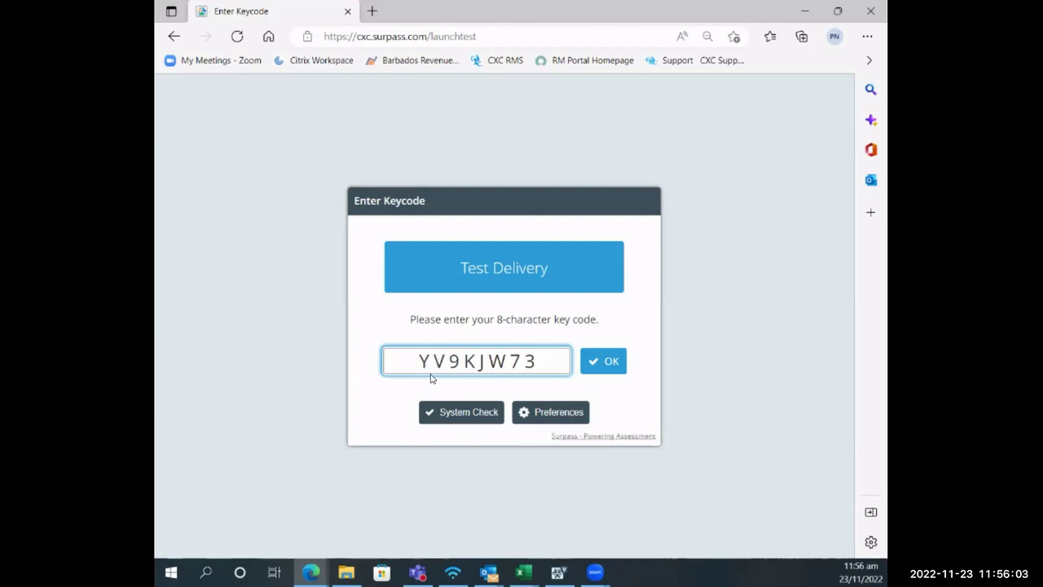
click(615, 364)
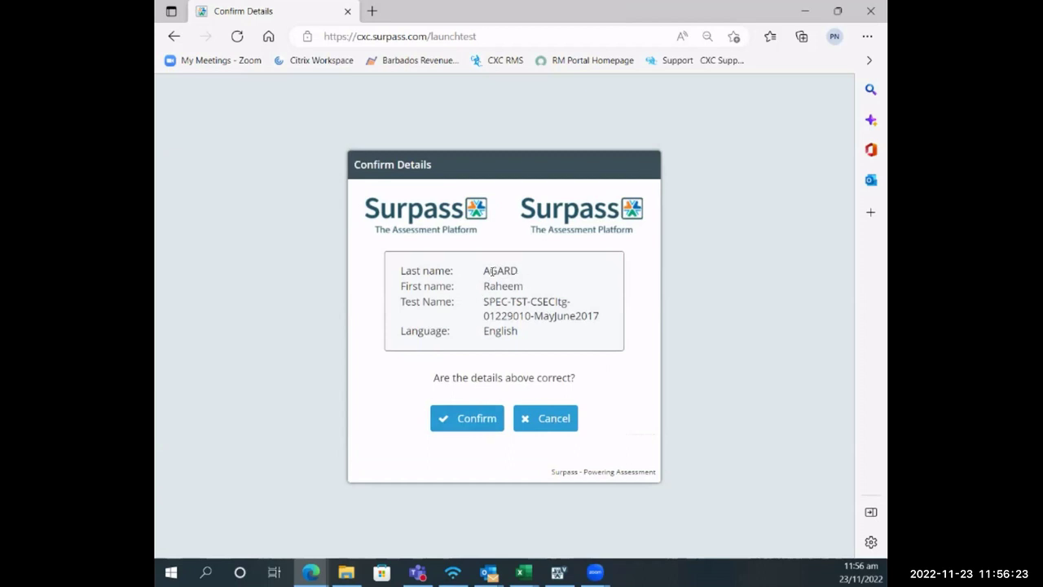
- Reject the shown candidate details as incorrect, returning to an empty key code field
click(547, 420)
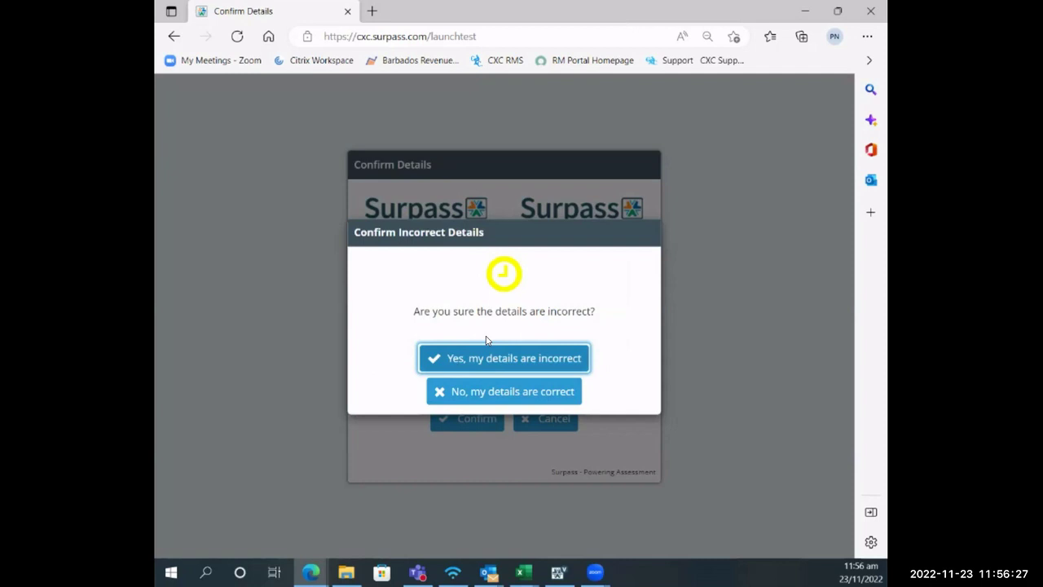
click(552, 363)
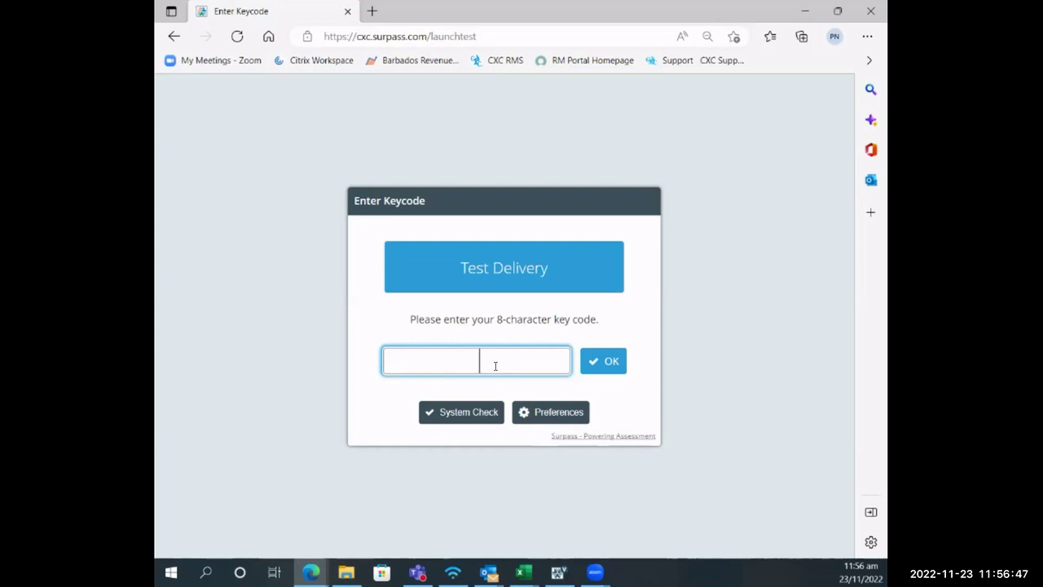
- Resubmit the key code, then replace it with a different key code after the Invalid Keycode warning
text(YV9KJW73)
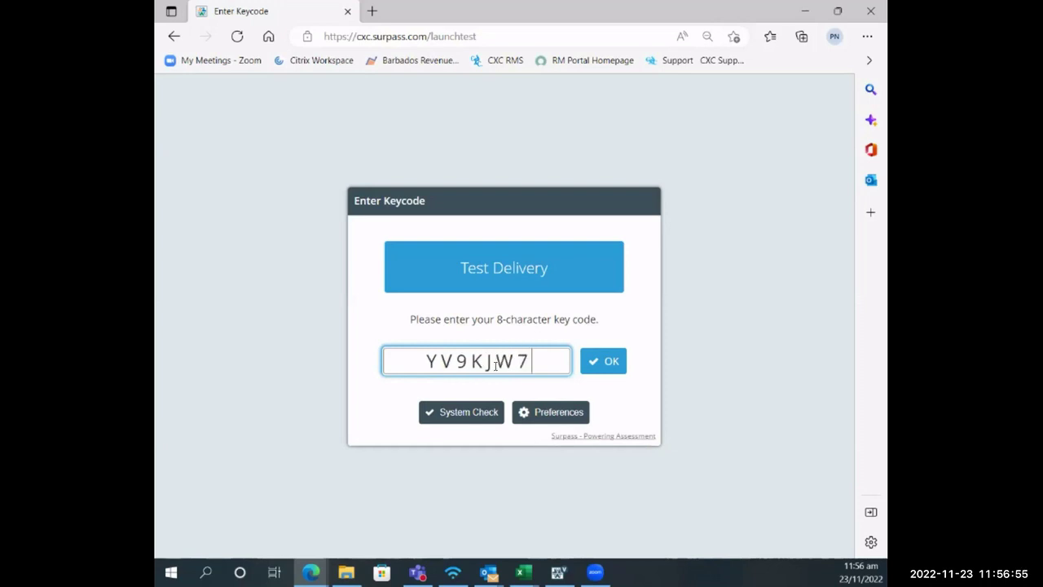
click(611, 365)
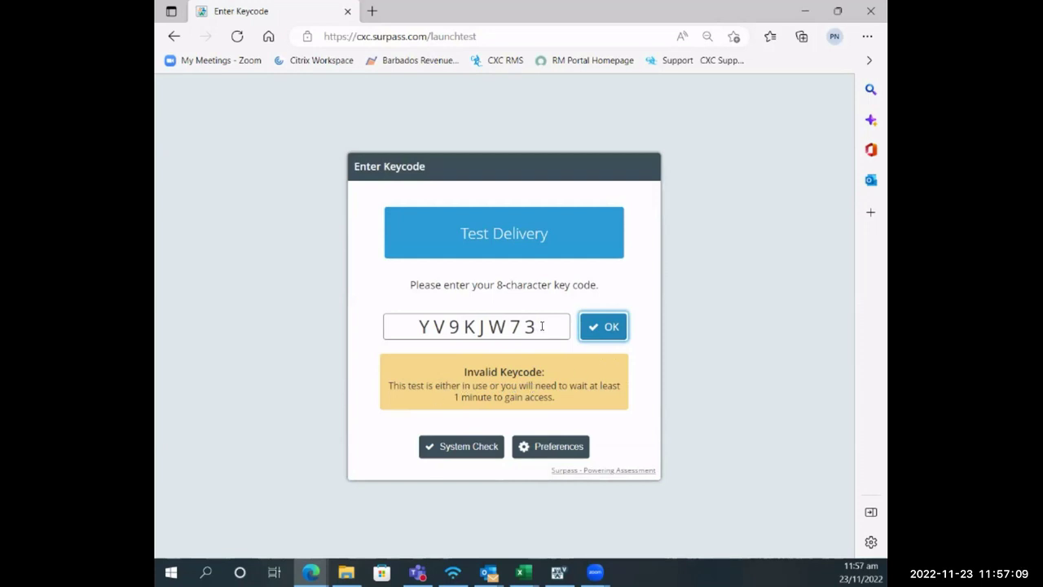
drag(531, 327, 418, 327)
text(3WC)
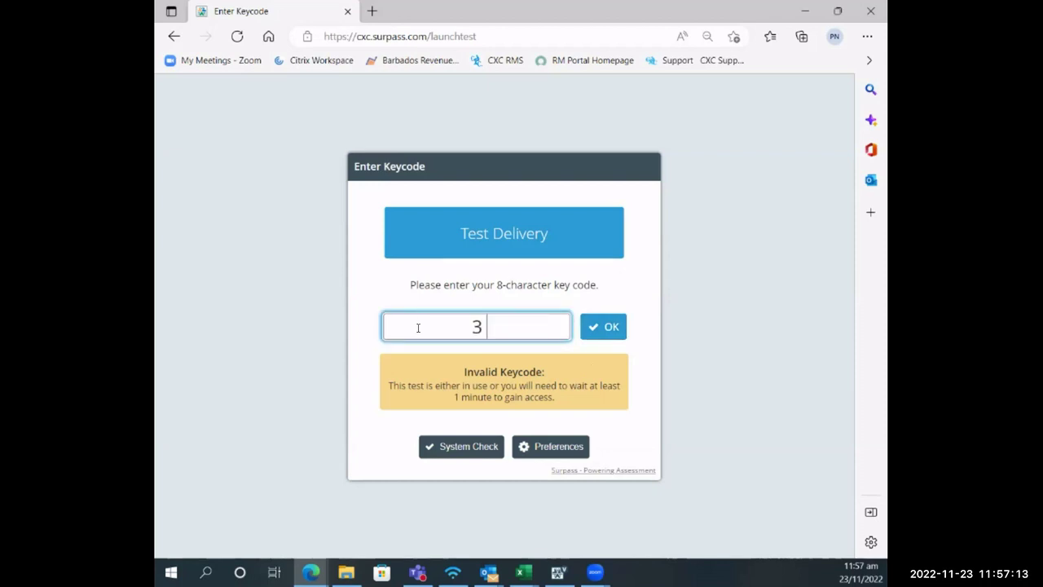
text(JT473)
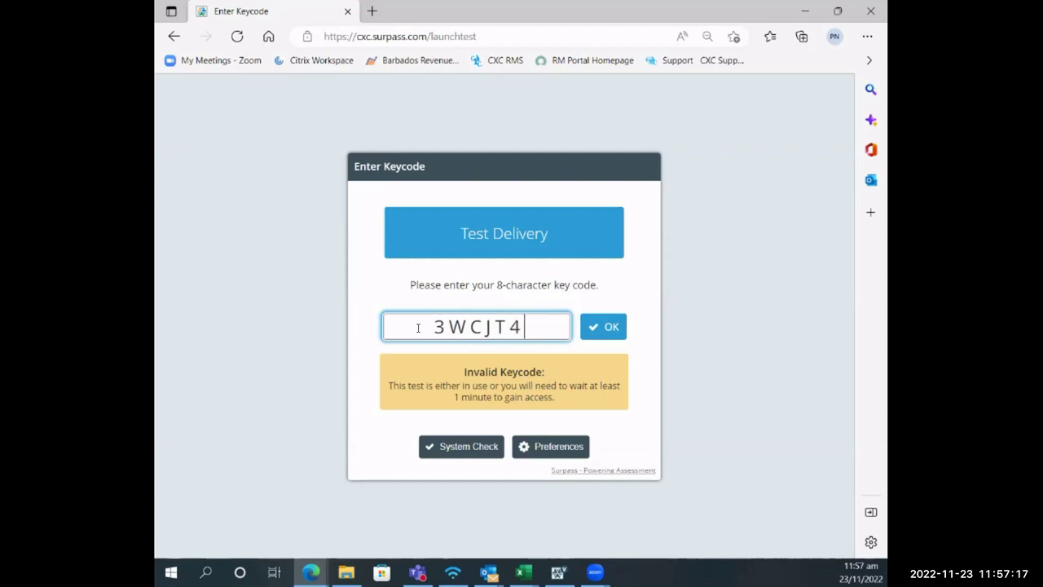
- Submit the new key code to show the test SPEC-TST-CSECitg-01229010-MayJune2017 details
click(611, 330)
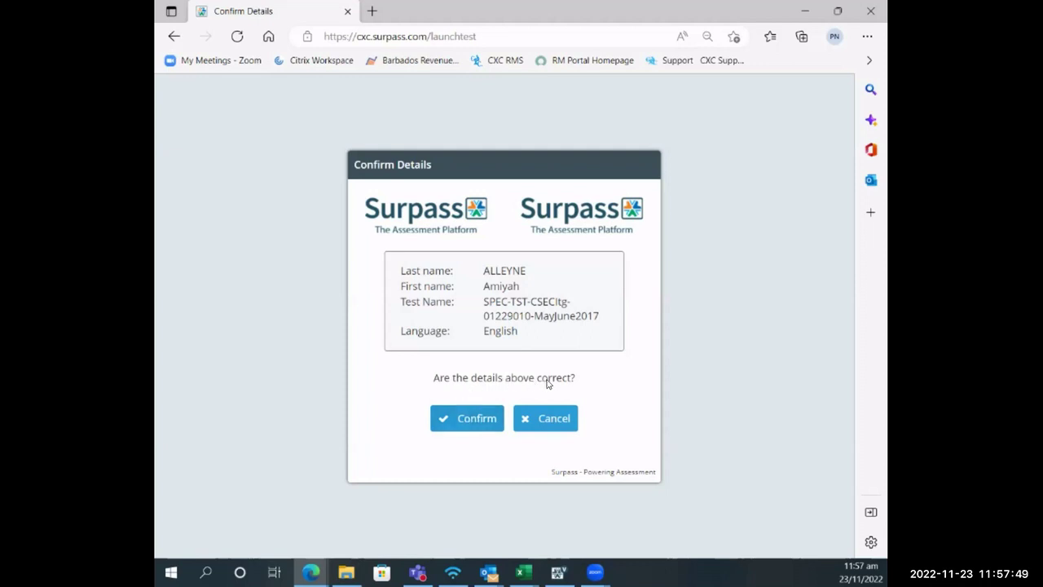
- Confirm the candidate details are correct, accept the code of conduct terms, and continue
click(476, 419)
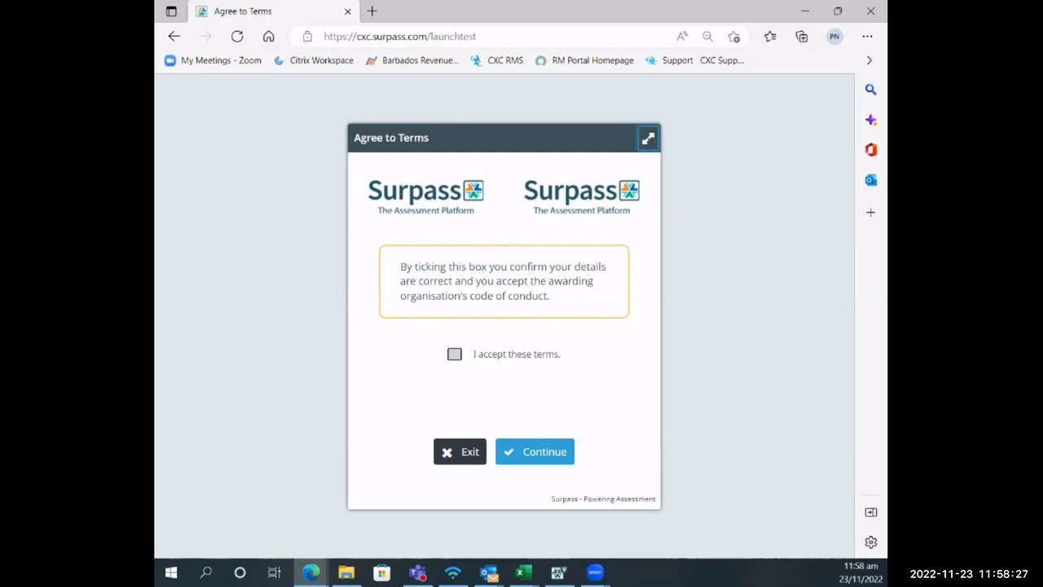
click(454, 354)
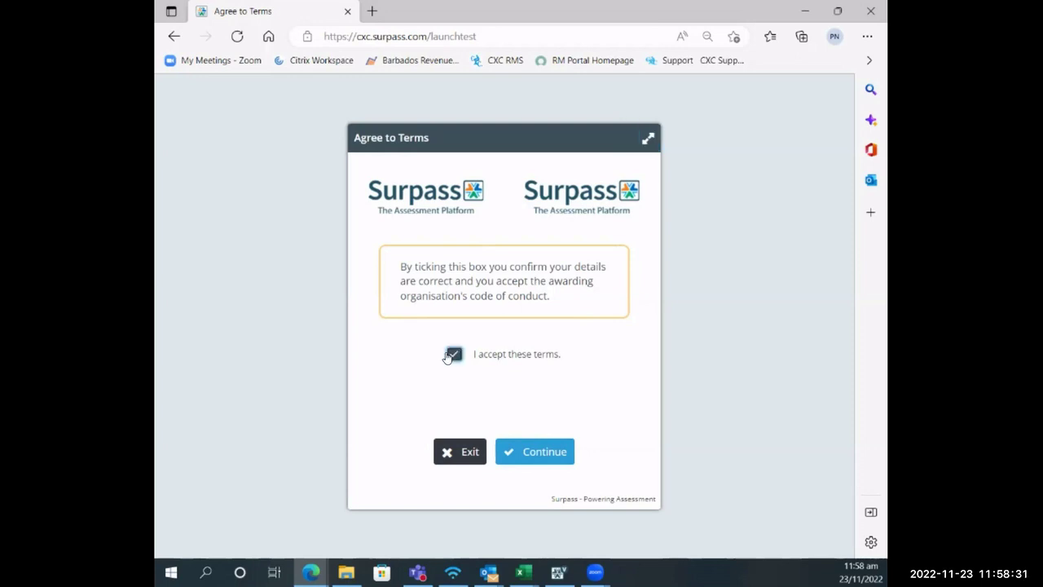
click(551, 457)
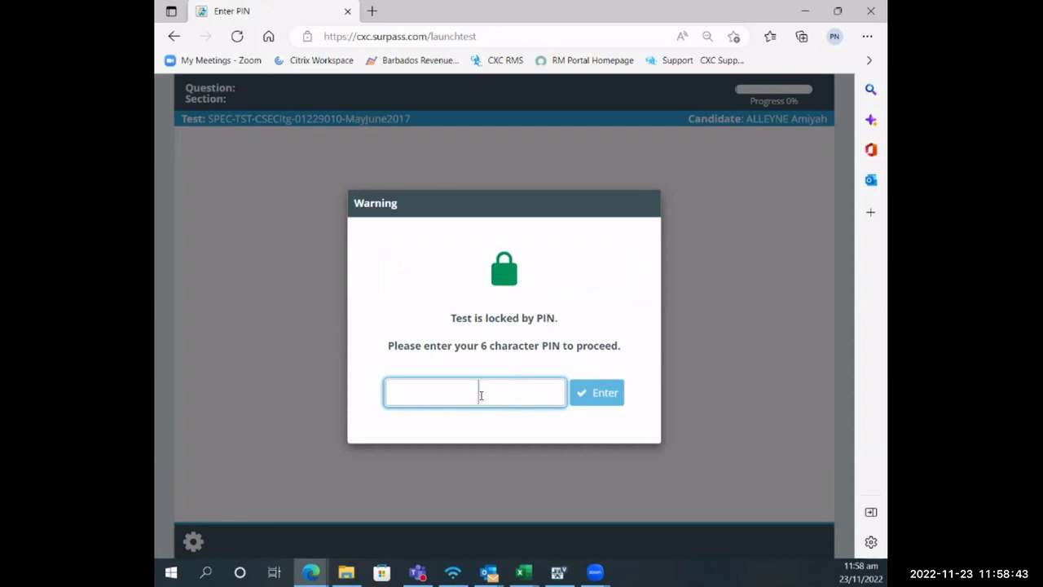
- Enter the test's 6-character PIN to unlock the Paper 01 introduction
text(HNBVXW)
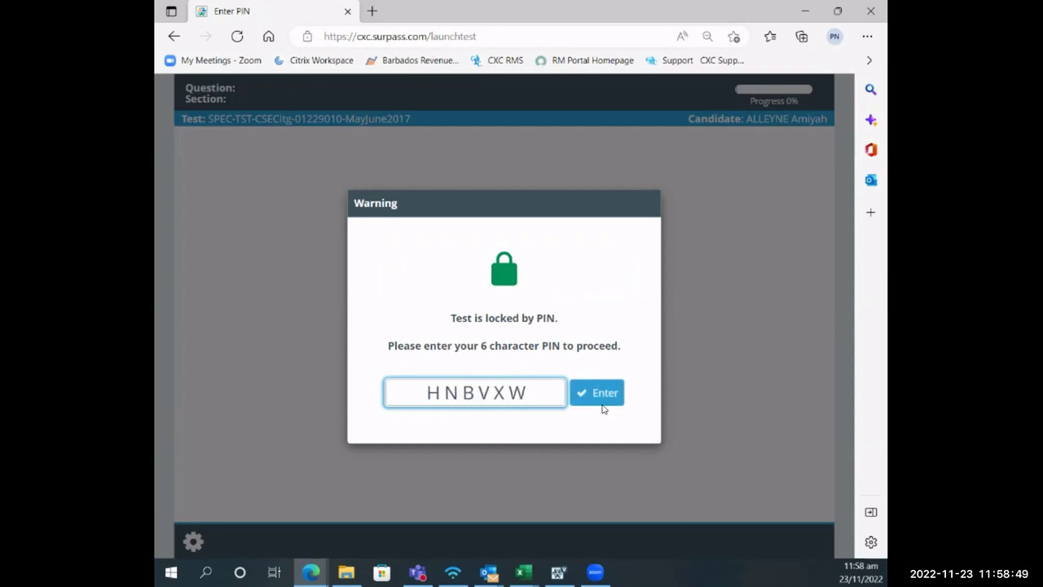
click(614, 392)
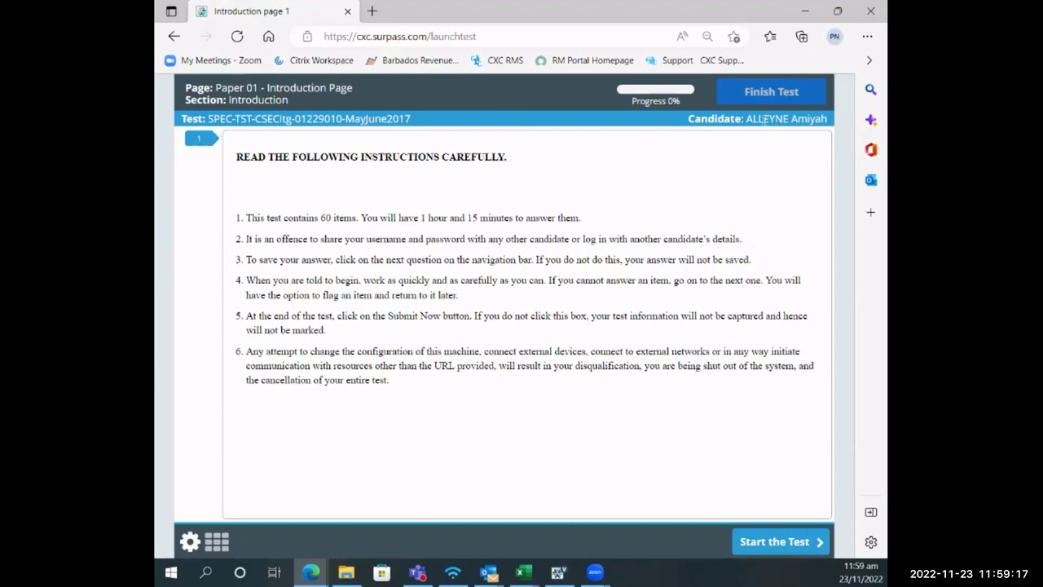
drag(791, 119, 825, 119)
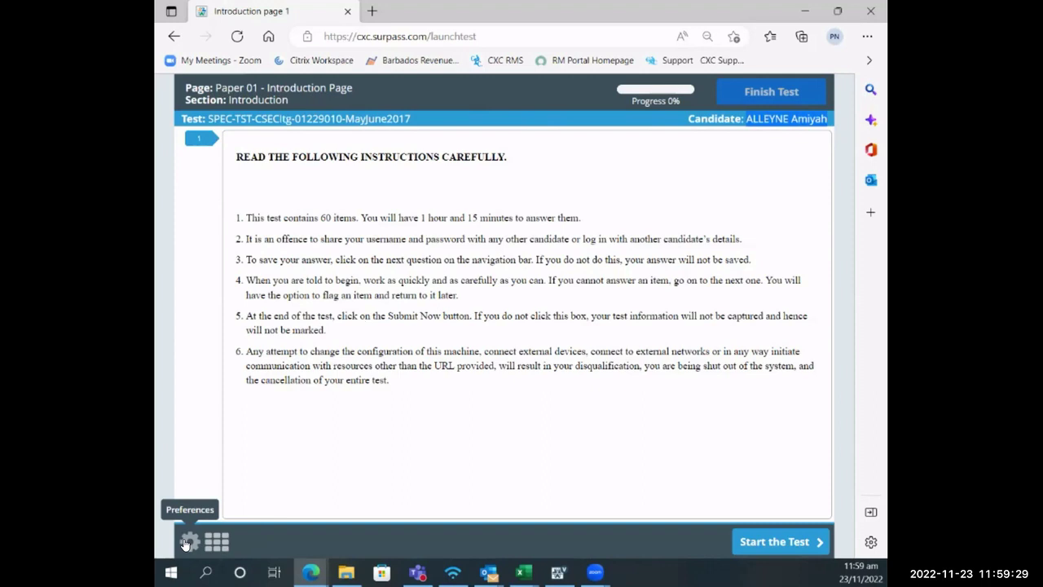
click(188, 542)
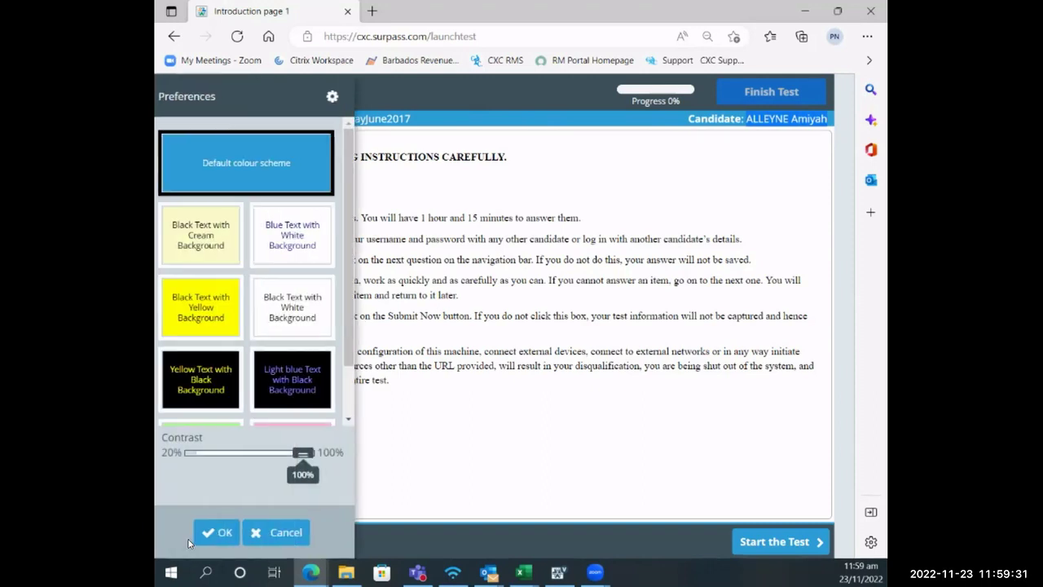
click(295, 384)
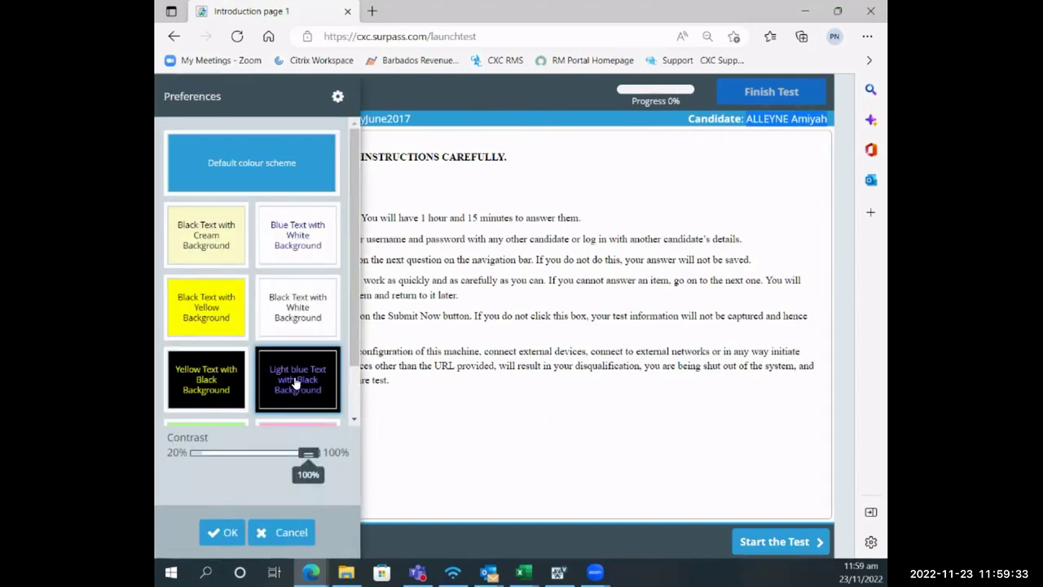
click(229, 531)
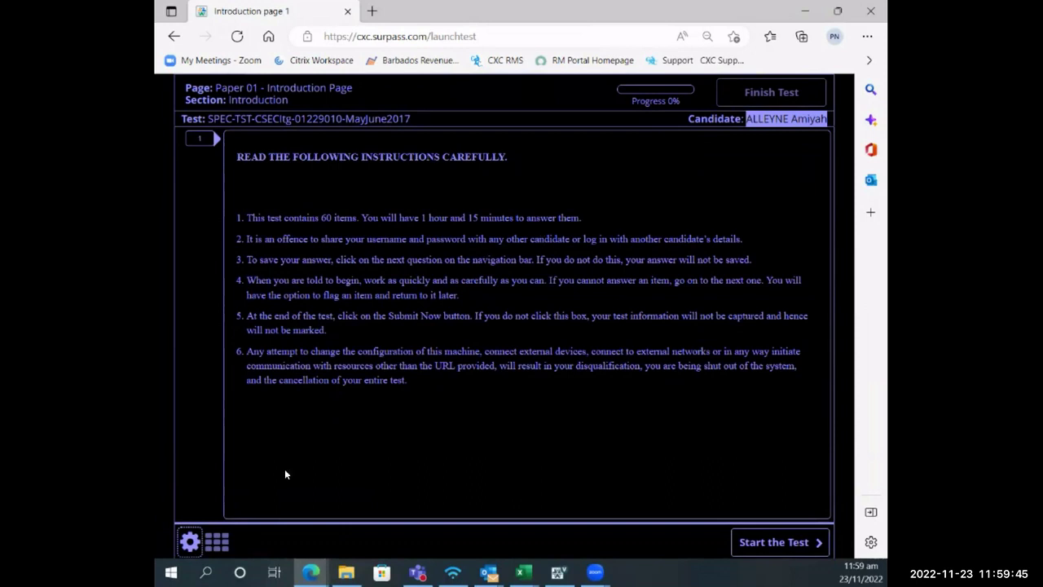
click(189, 542)
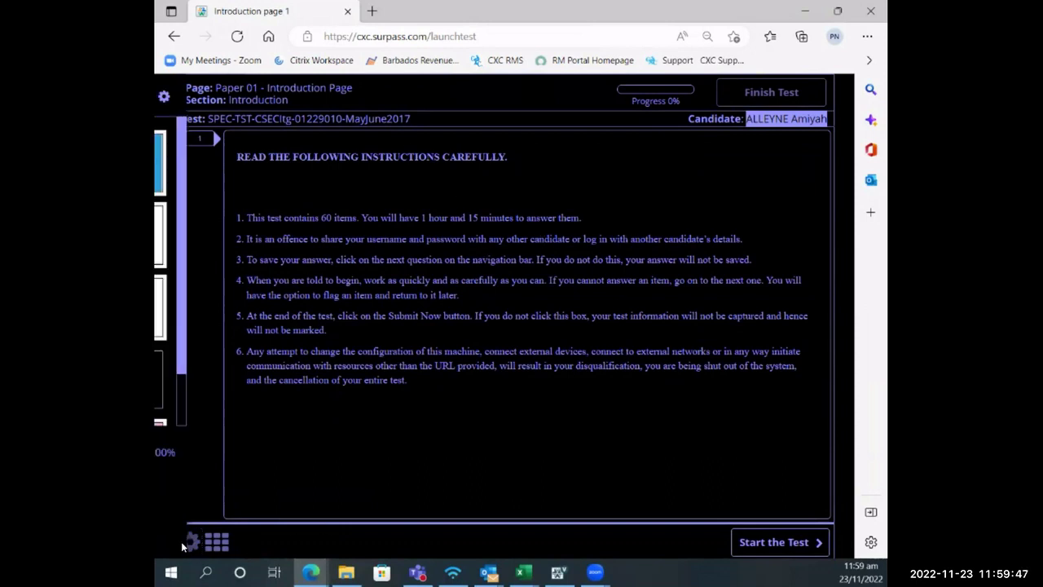
click(192, 243)
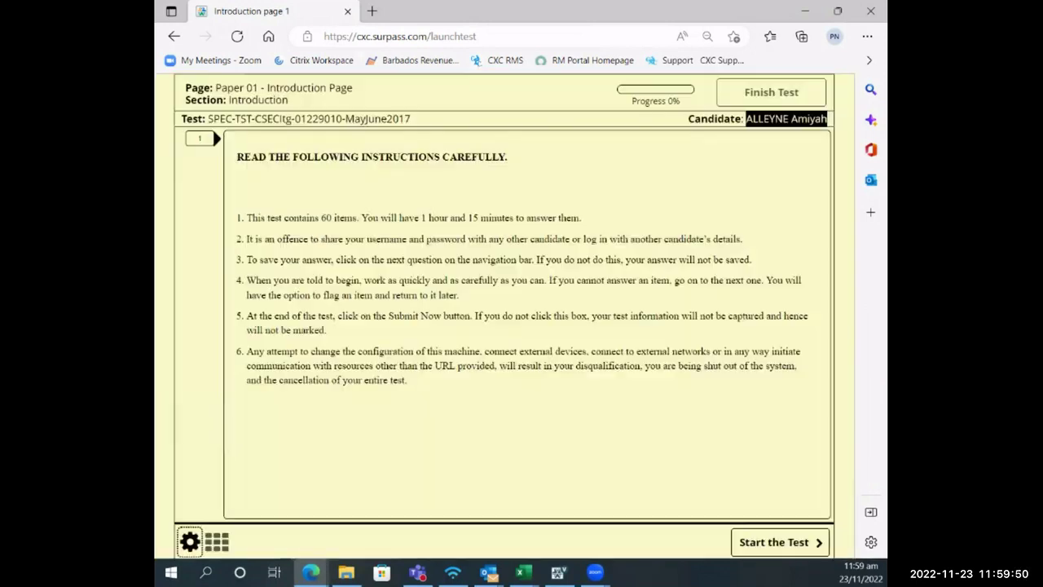
click(221, 532)
click(534, 181)
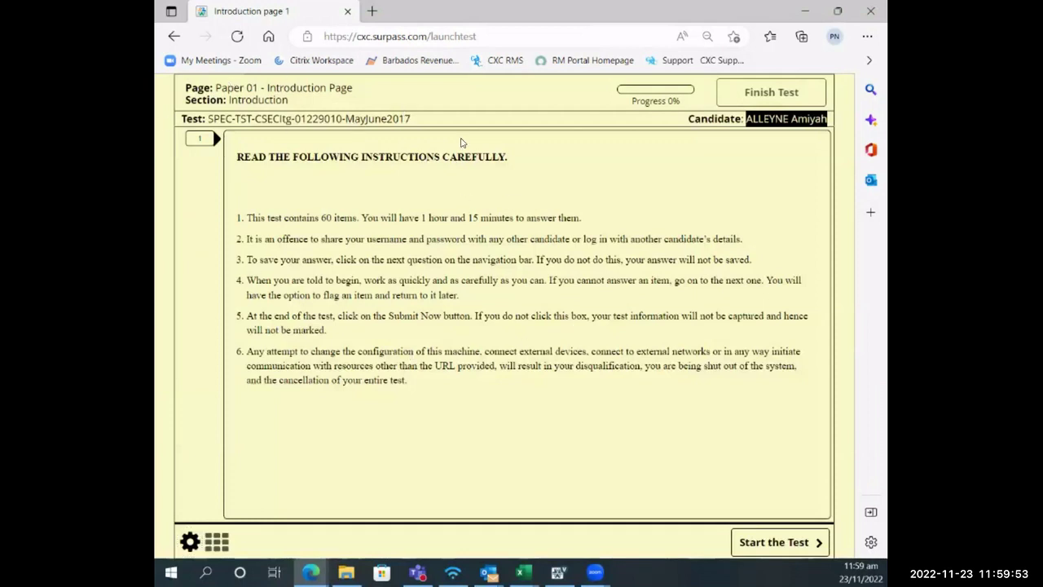
click(195, 541)
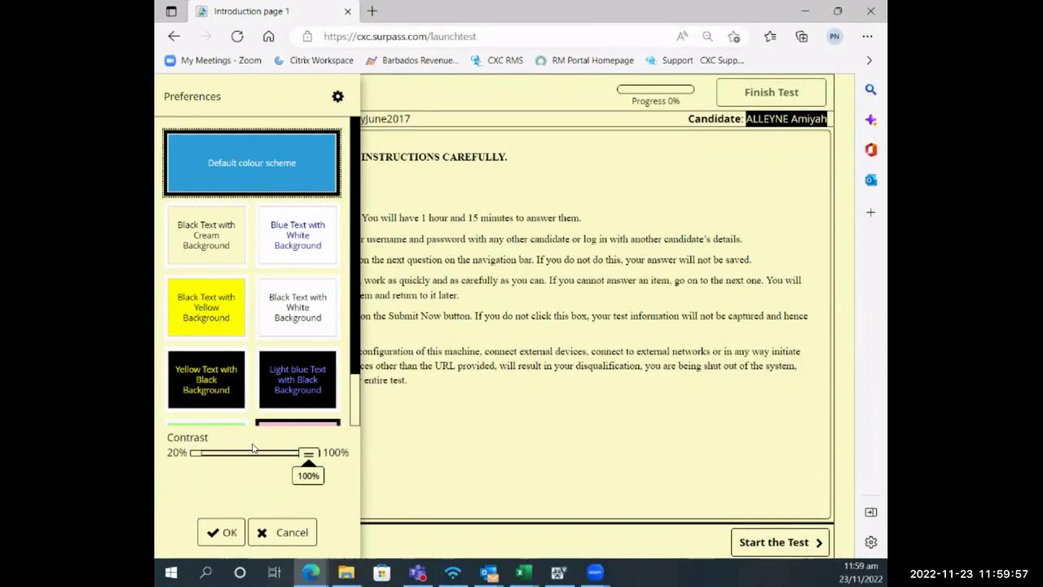
scroll(275, 367, down, 1)
click(225, 532)
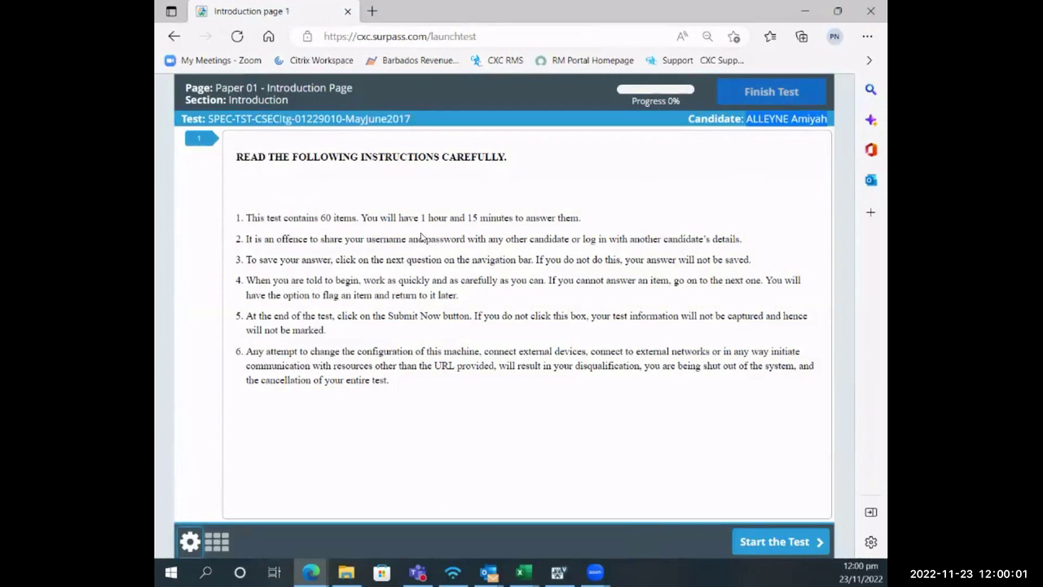
- Start the test at Question 1 and bring the Test Administration window forward
click(790, 542)
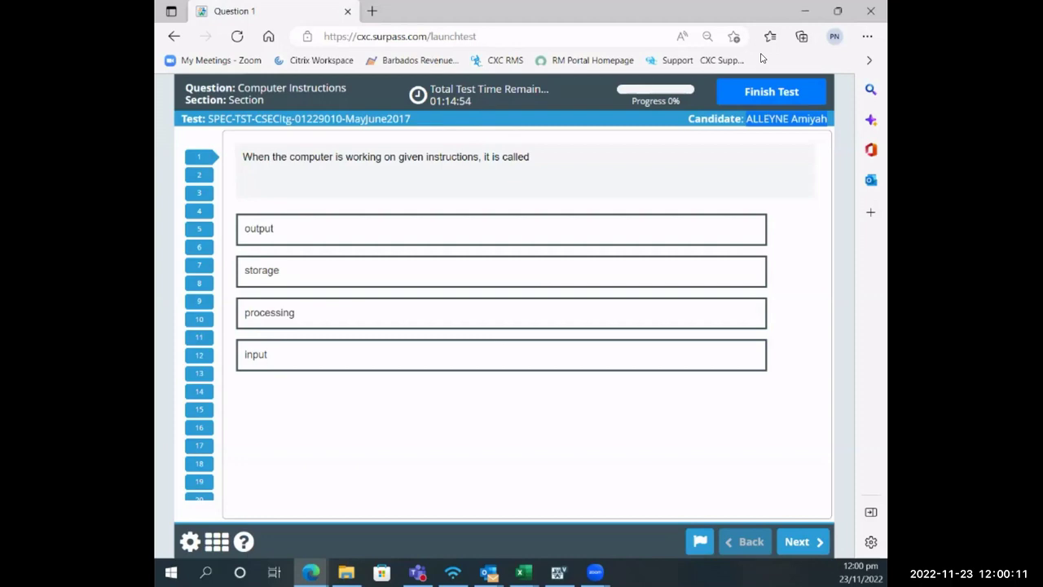
key(alt+Tab)
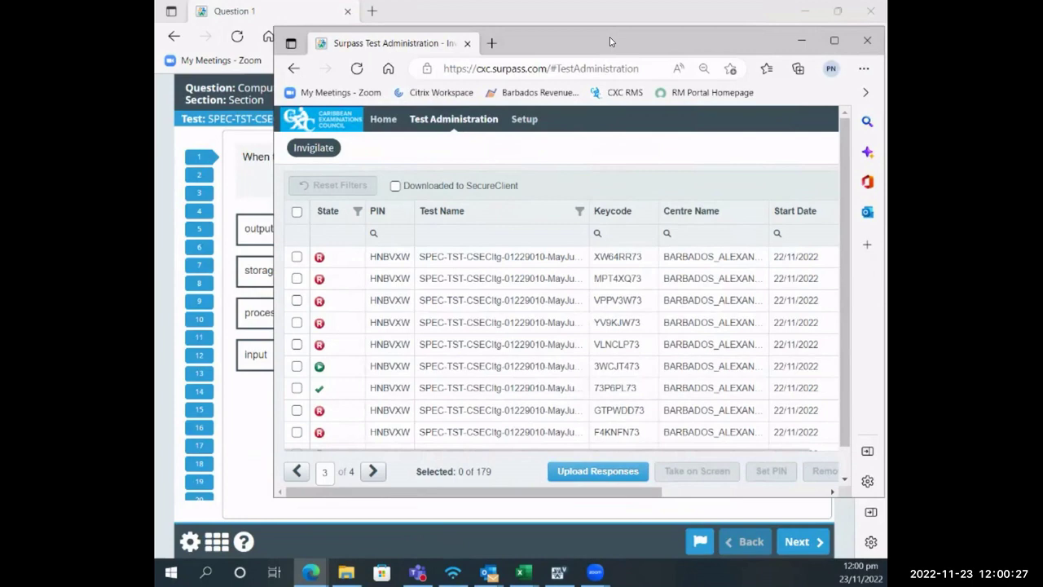
- Drag the Test Administration window off-screen to reveal Question 1
drag(609, 36, 1036, 163)
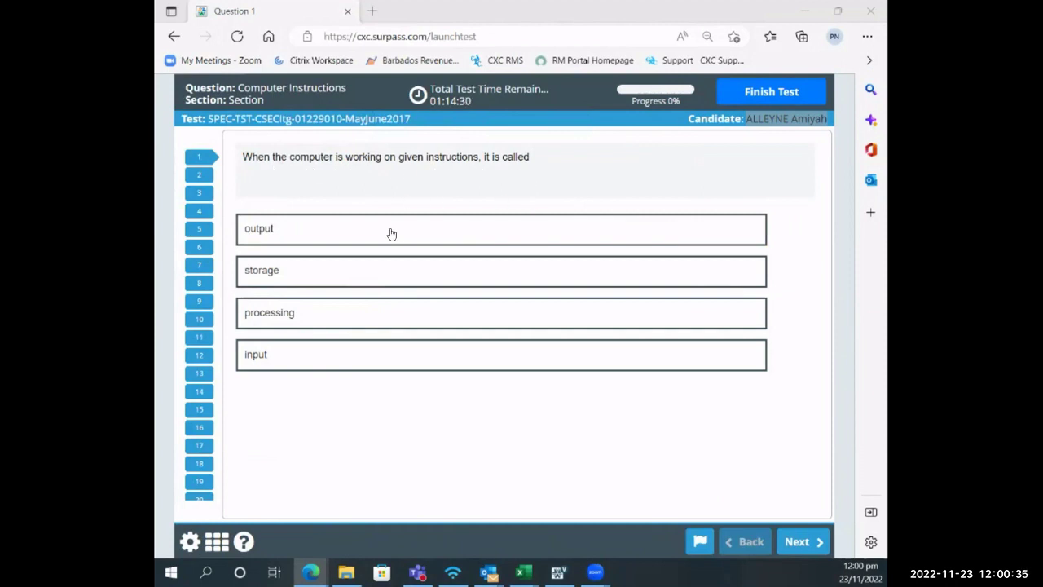
- Answer Question 1 with 'processing' and Question 2 with 'Super computer', advancing to Question 3
click(320, 318)
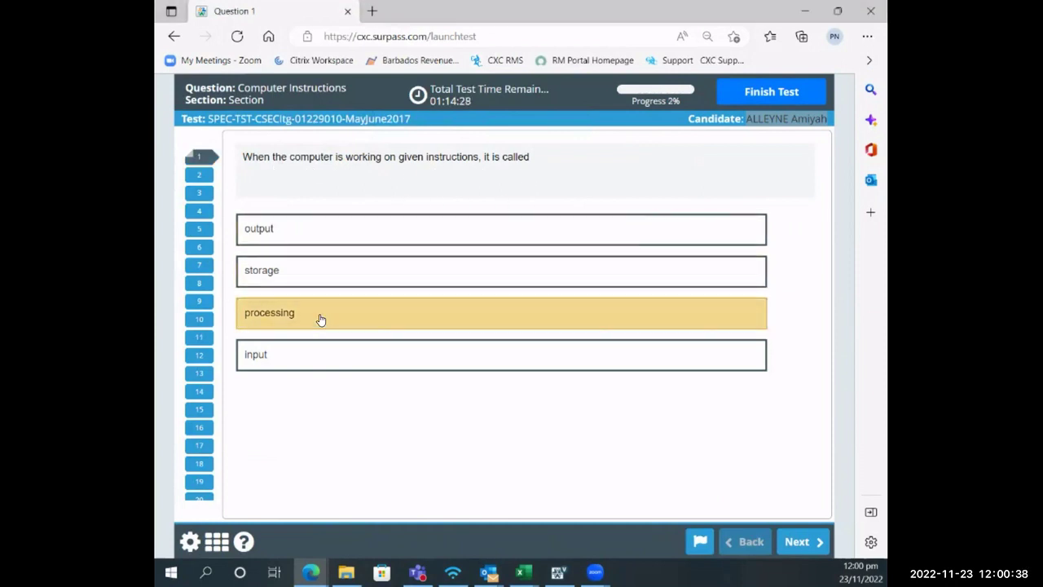
click(803, 545)
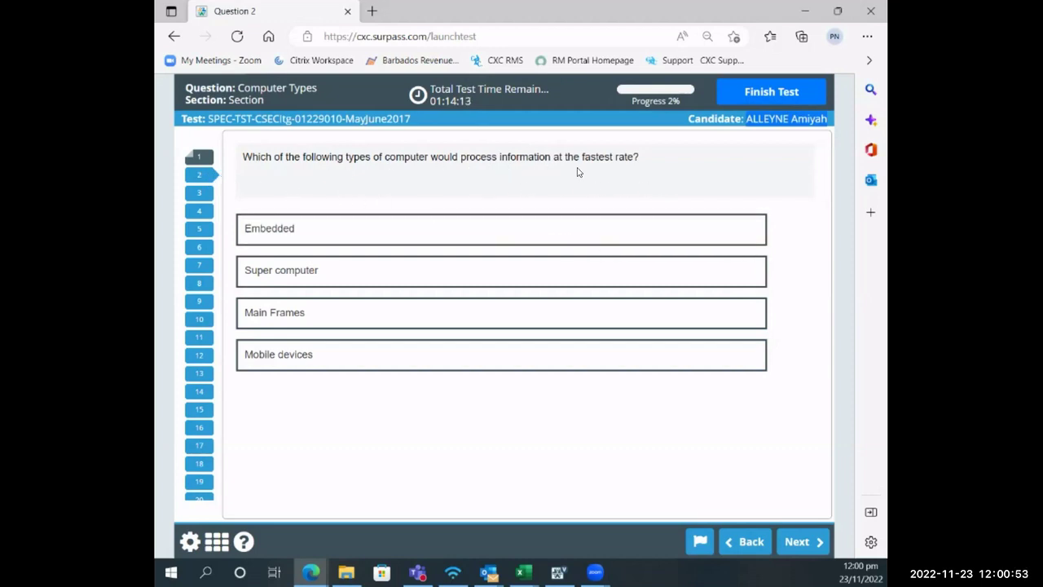
click(482, 275)
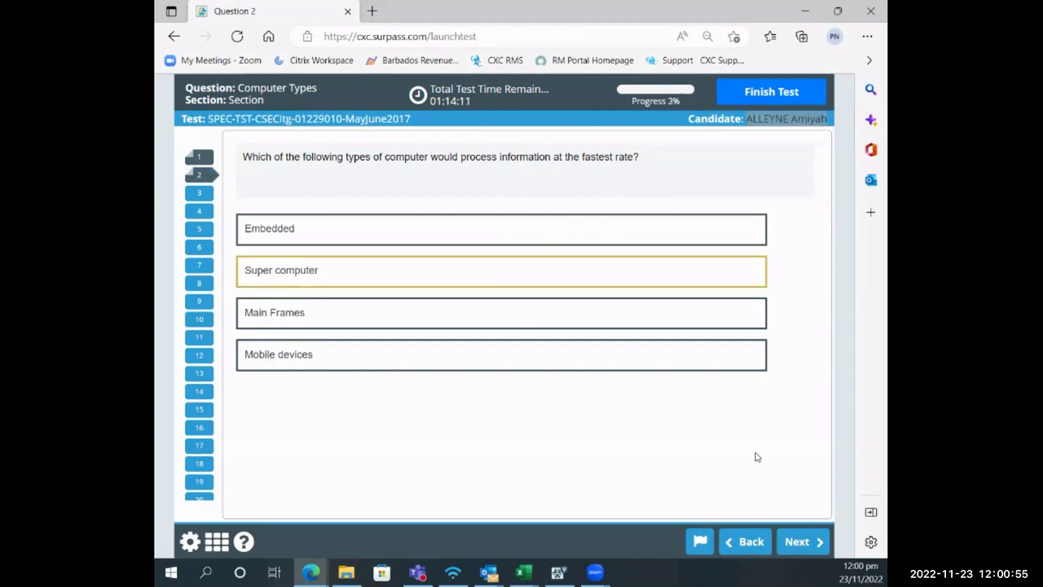
click(814, 548)
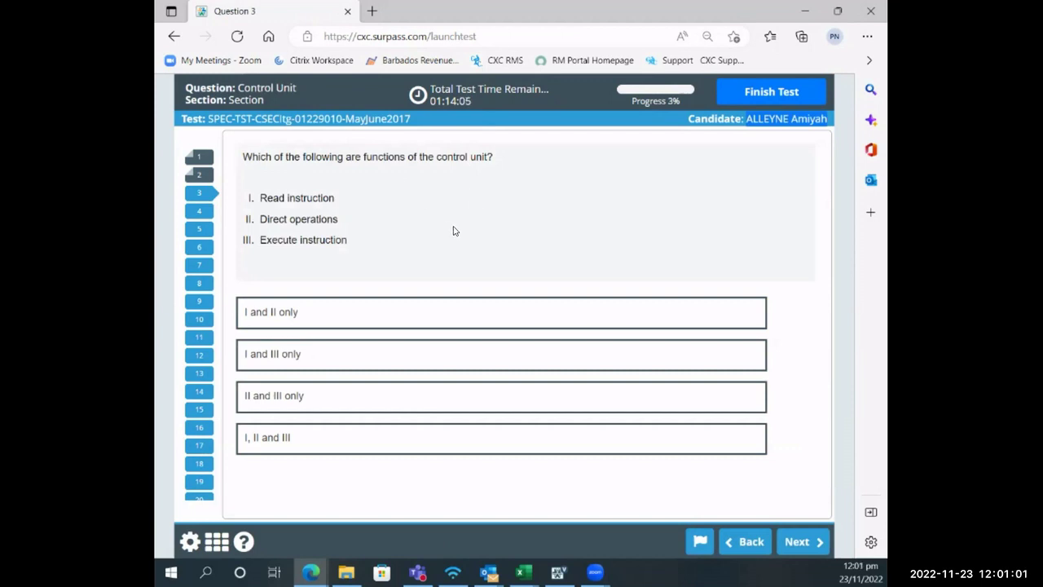
- Flag Questions 3 and 4 for later review
click(700, 543)
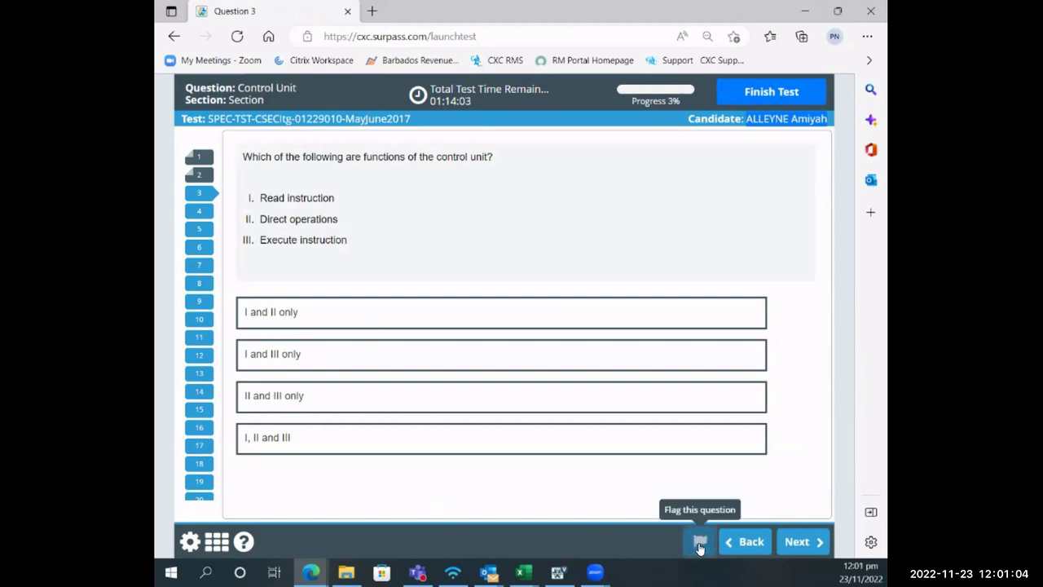
click(811, 544)
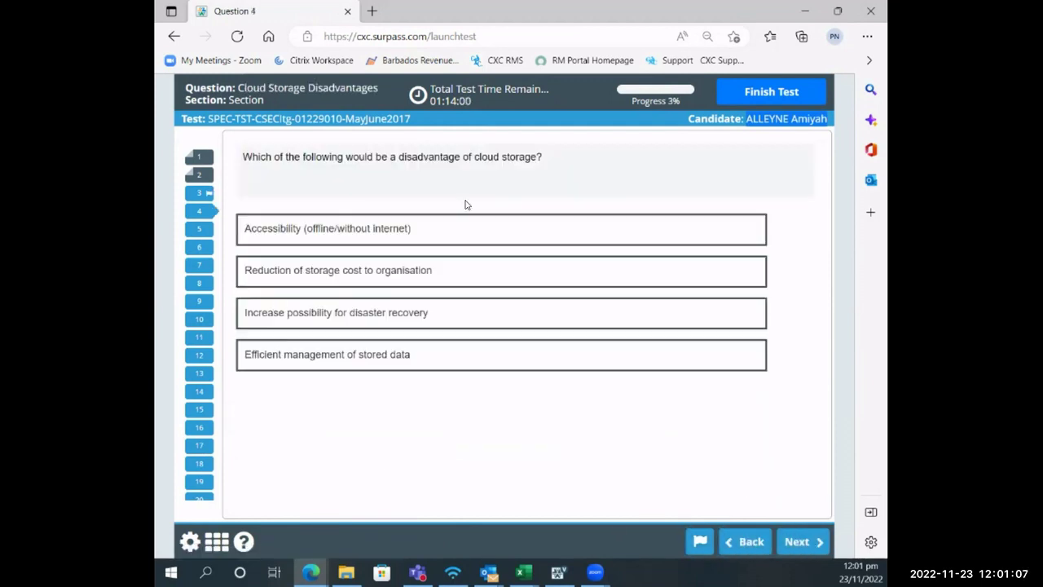
click(700, 542)
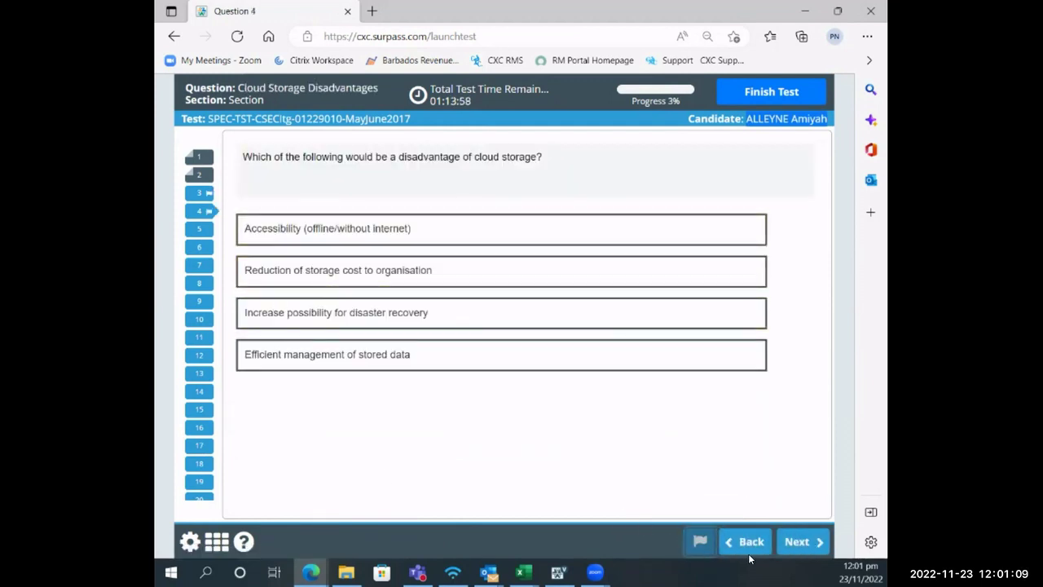
click(812, 546)
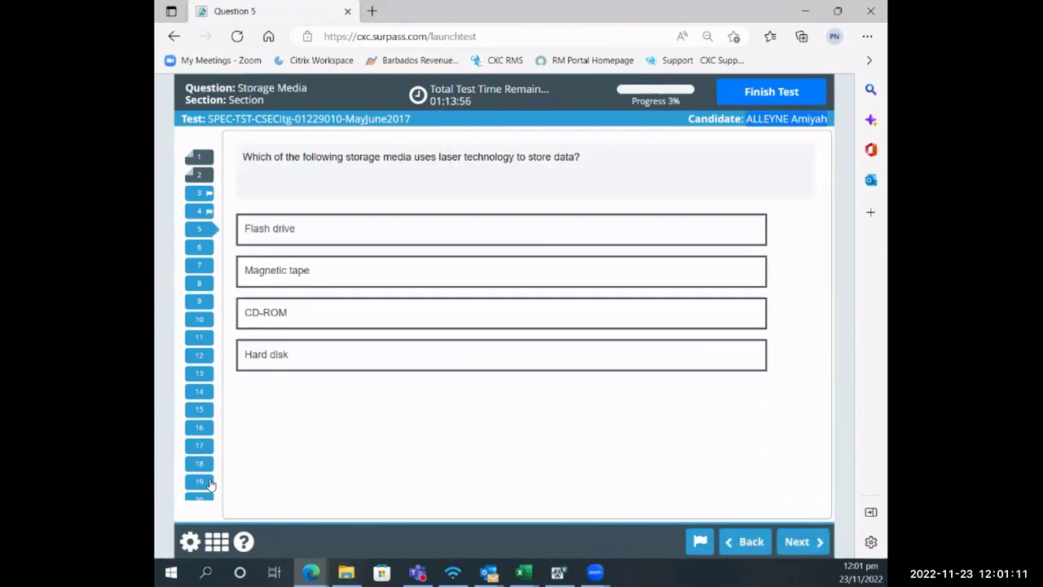
- Flag Question 20, answer Question 21 with Microwave, and move to Question 22
click(200, 497)
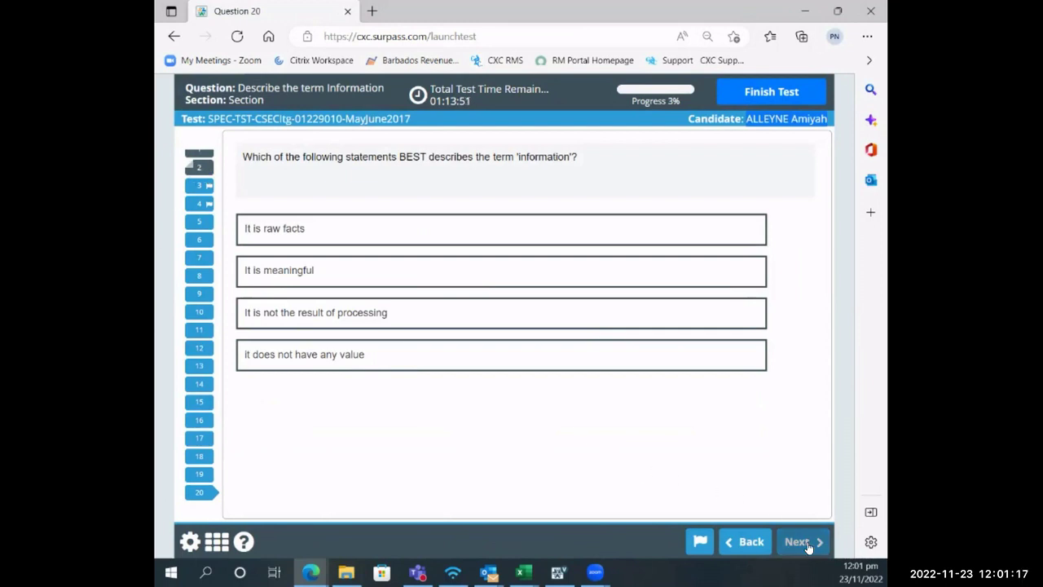
click(699, 541)
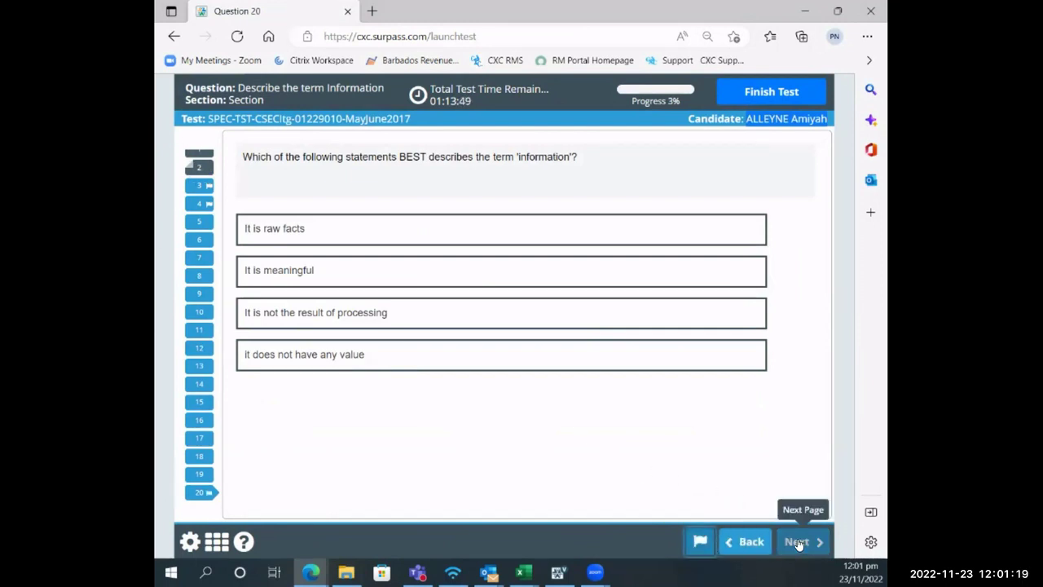
click(794, 543)
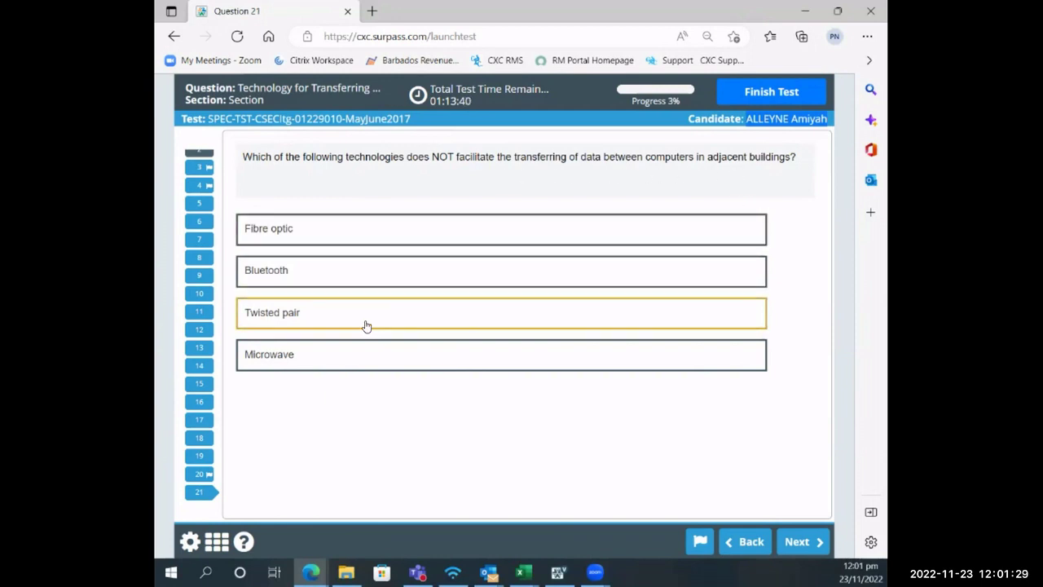
click(354, 356)
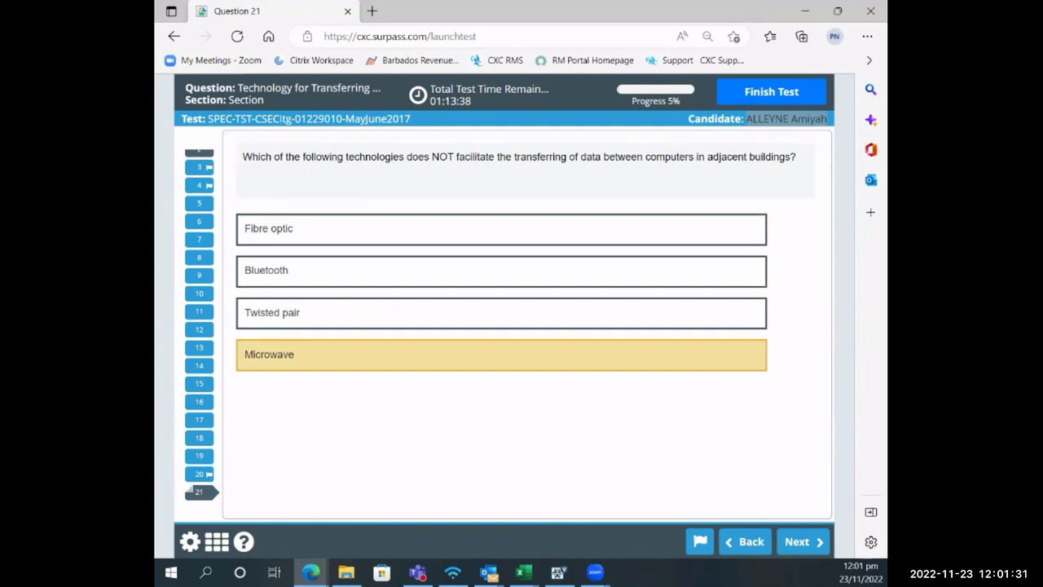
click(799, 542)
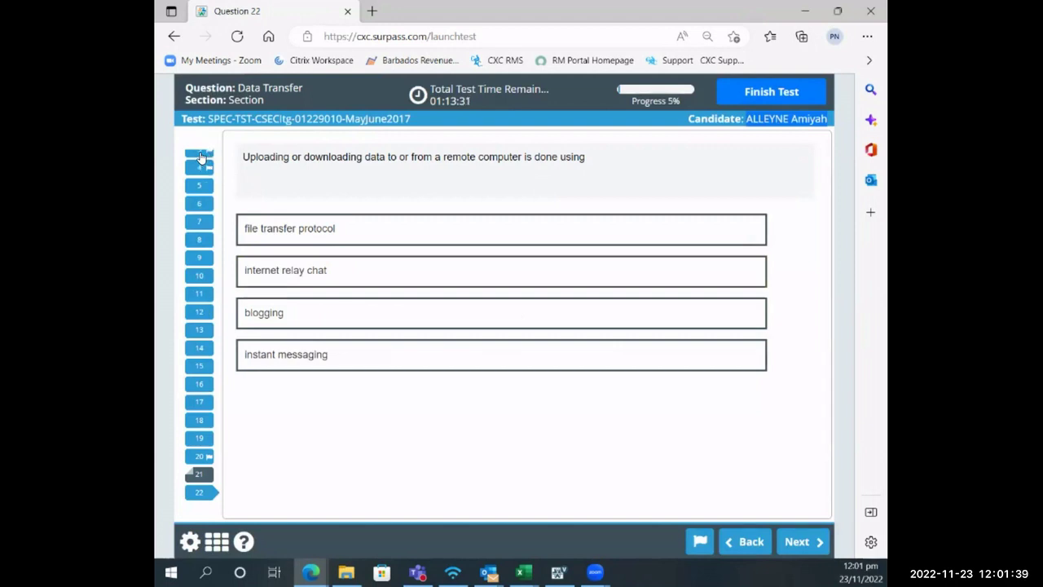
- Step back through the questions, jumping to question 4 and returning to question 3
click(748, 543)
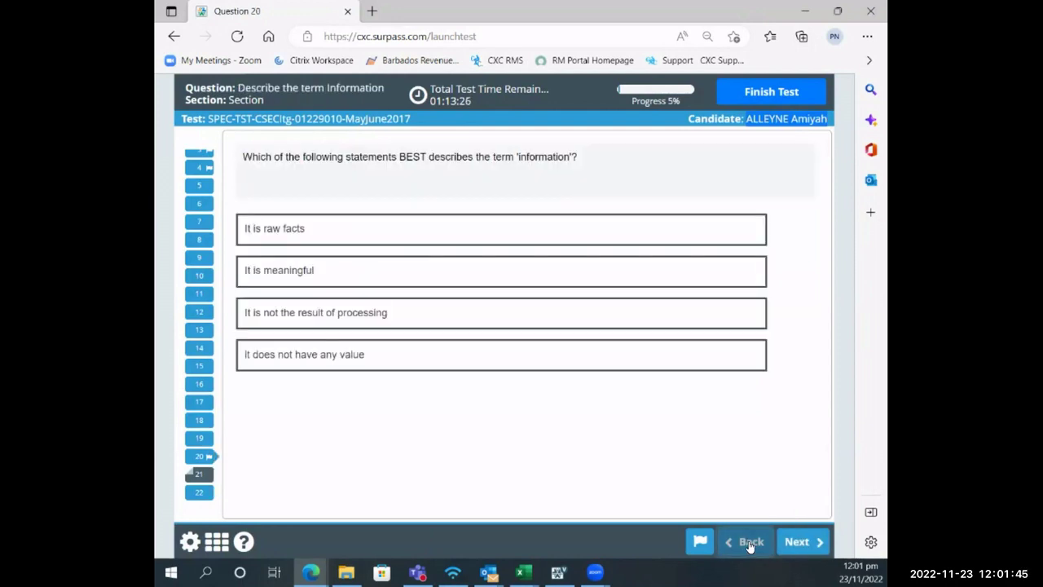
click(750, 542)
click(198, 168)
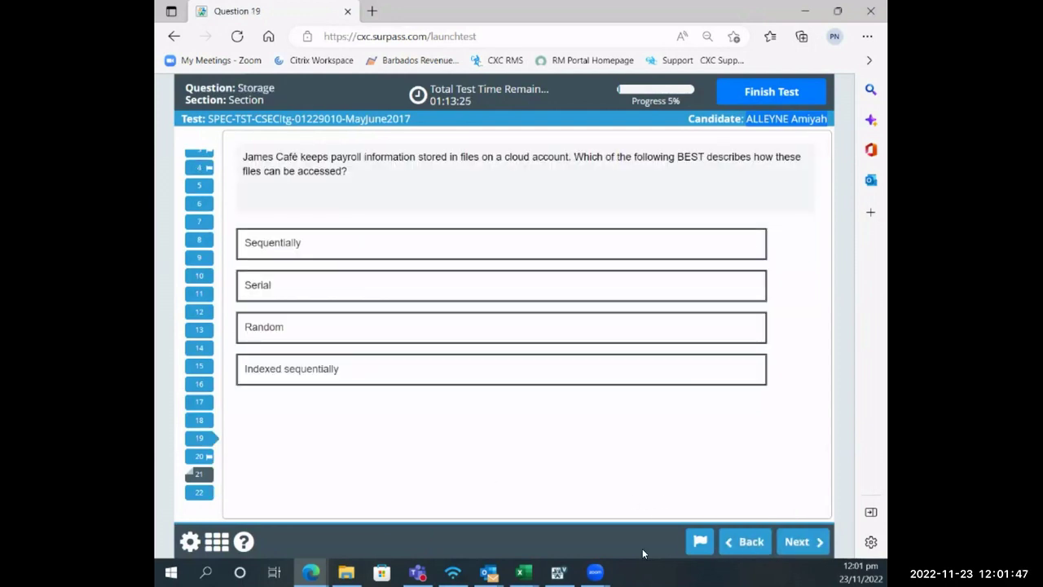
click(745, 542)
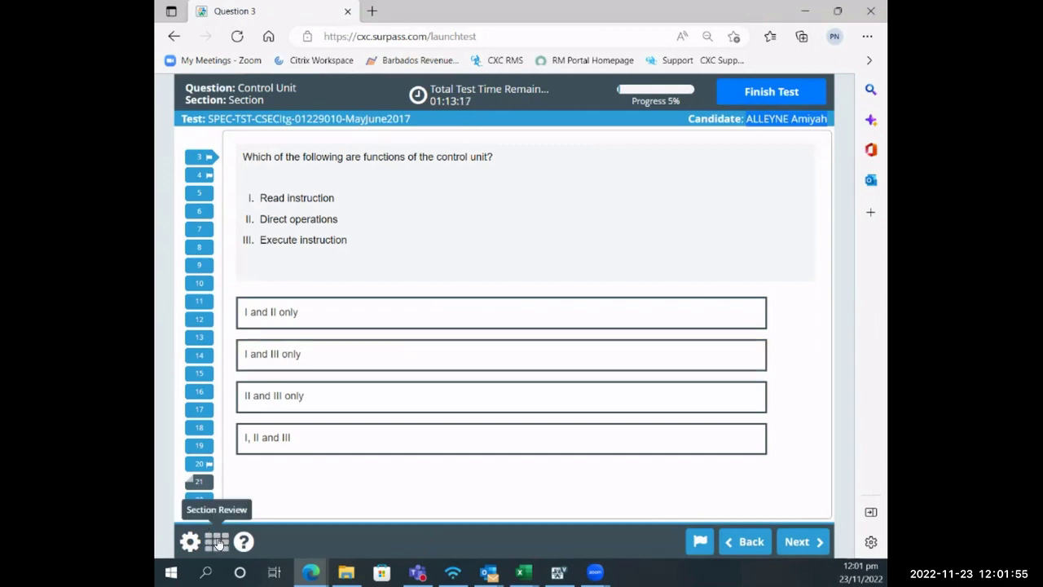
- Filter the Section Review to flagged questions only and open flagged question 4
click(210, 543)
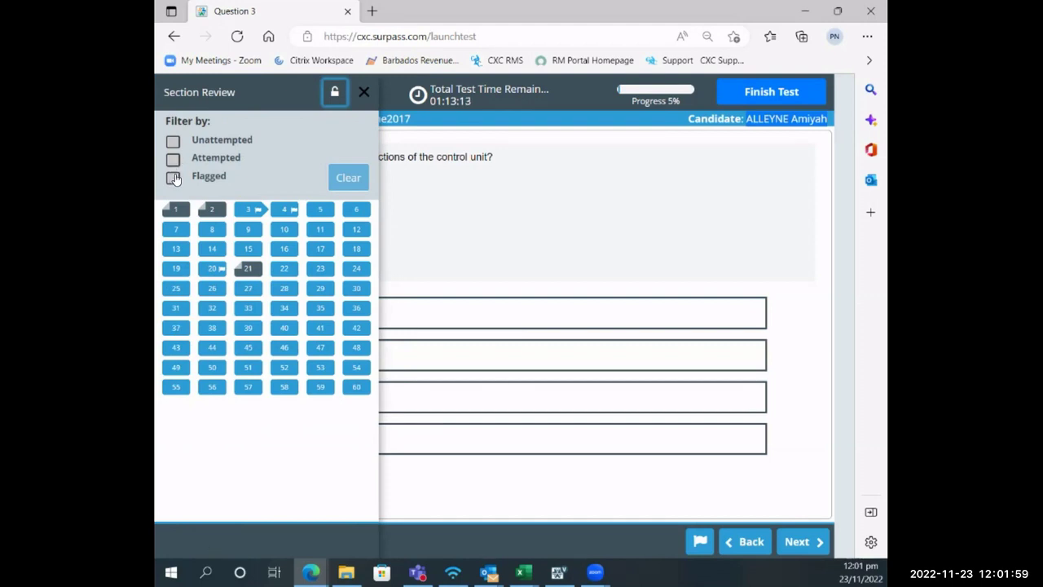
click(173, 177)
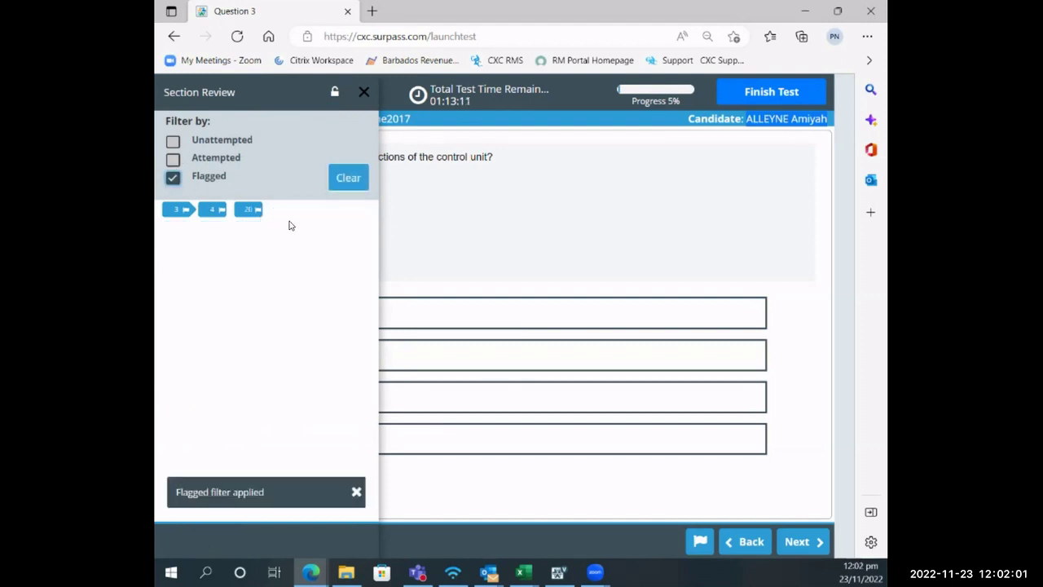
click(212, 211)
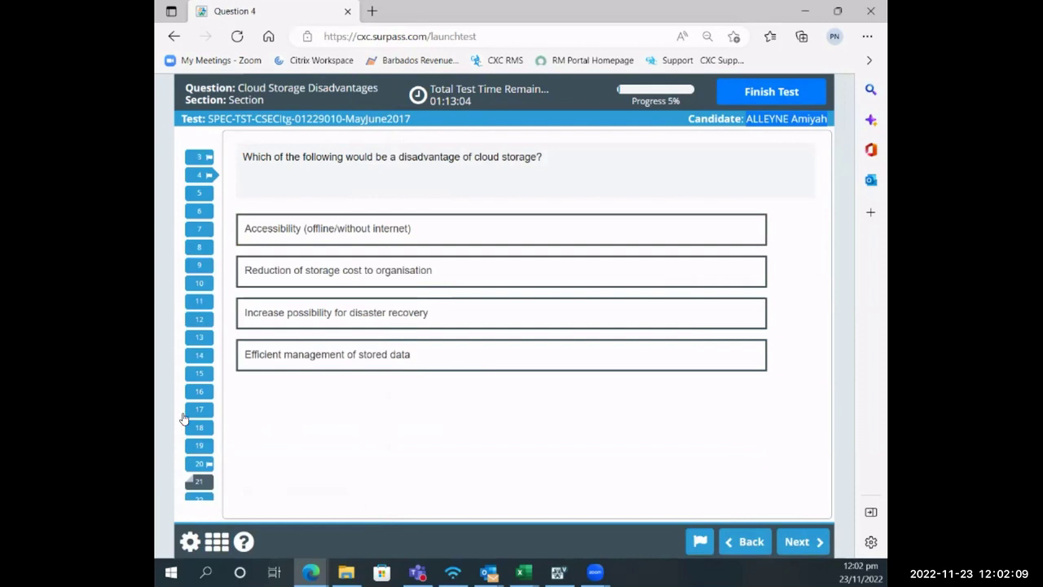
- Move from question 20 to question 19, then cancel the Finish Test confirmation
click(200, 464)
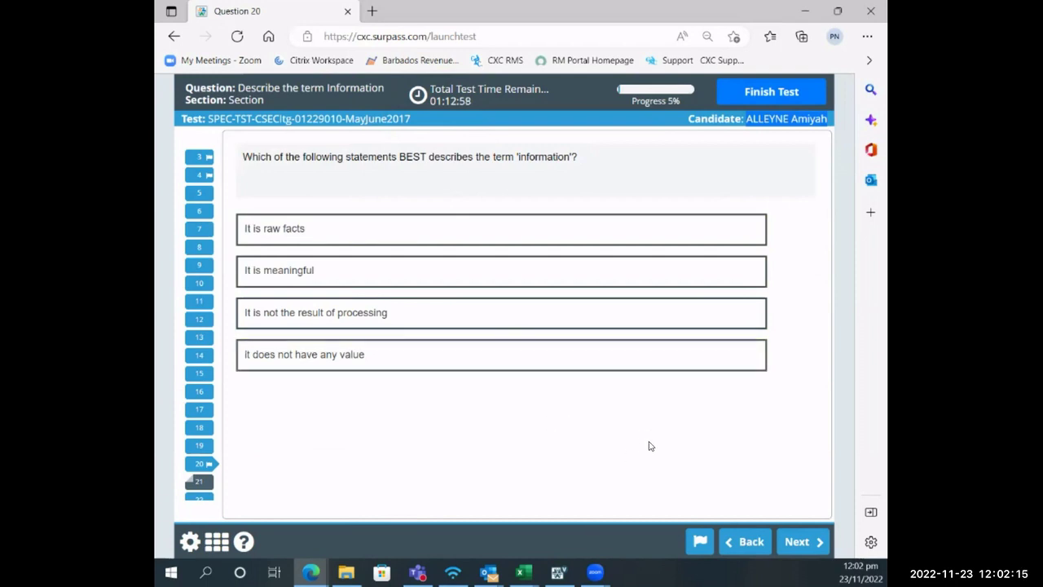
click(738, 542)
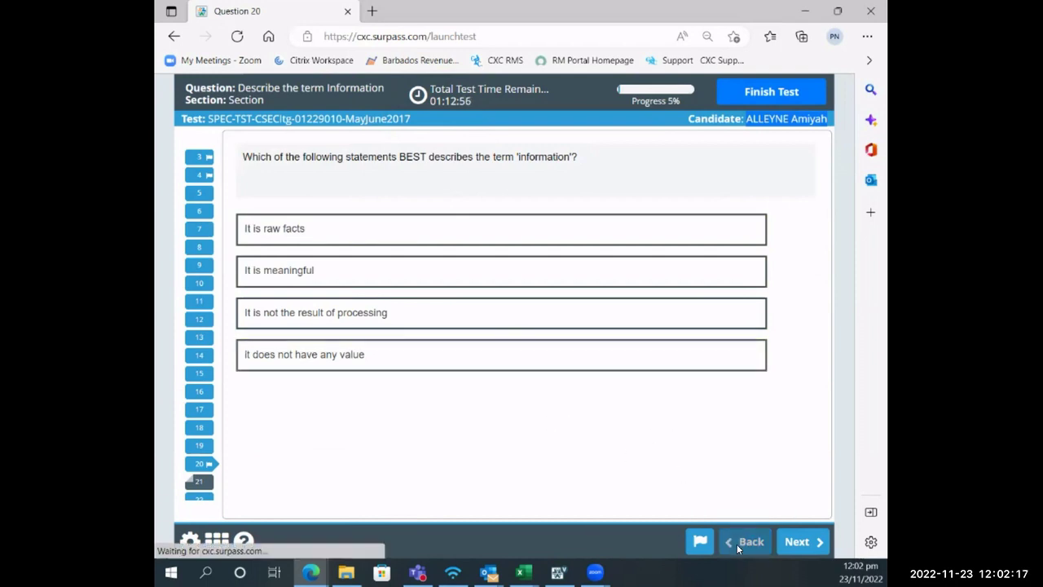
click(806, 541)
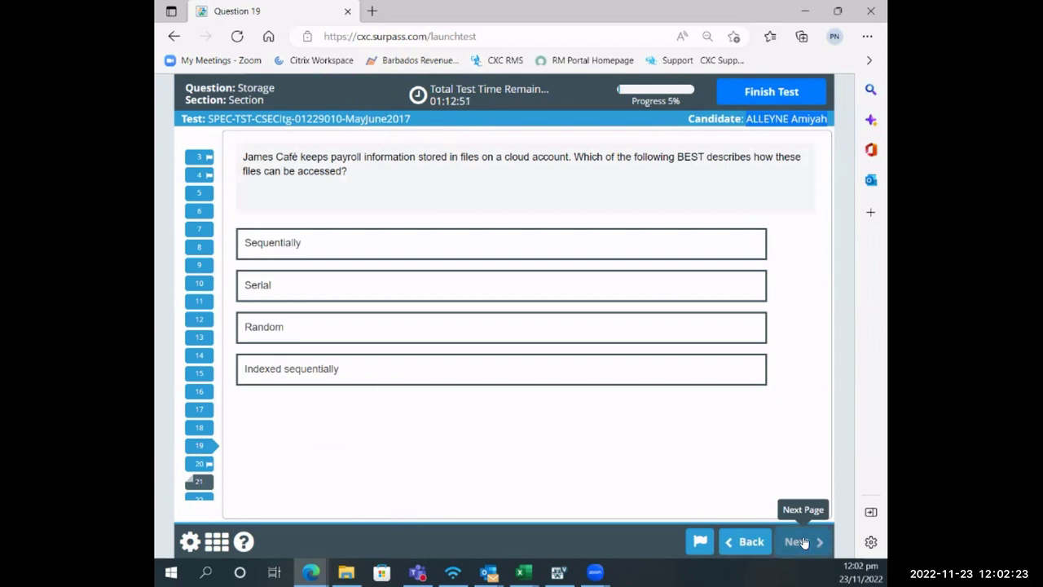
click(750, 542)
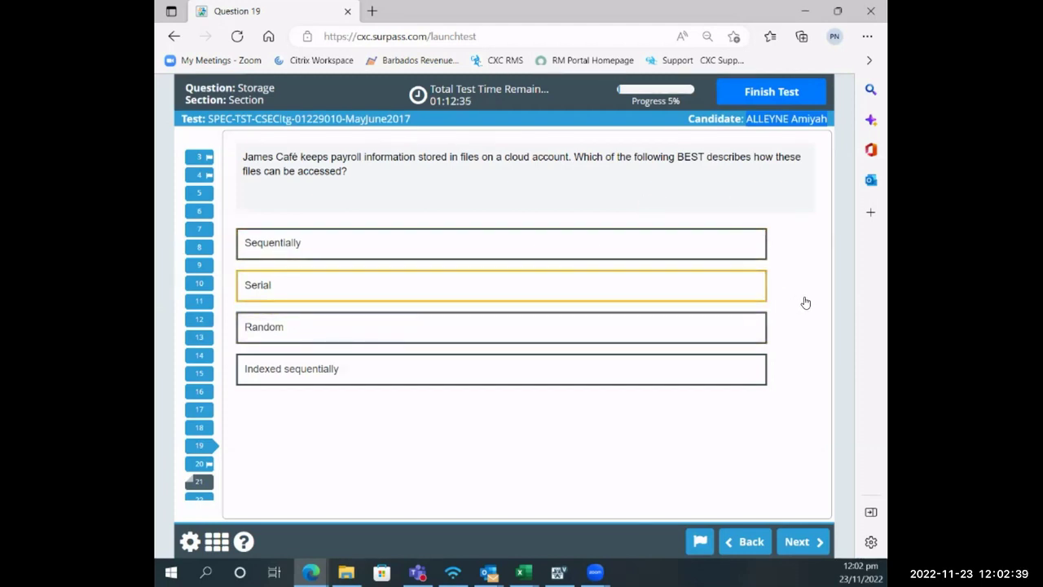
click(772, 94)
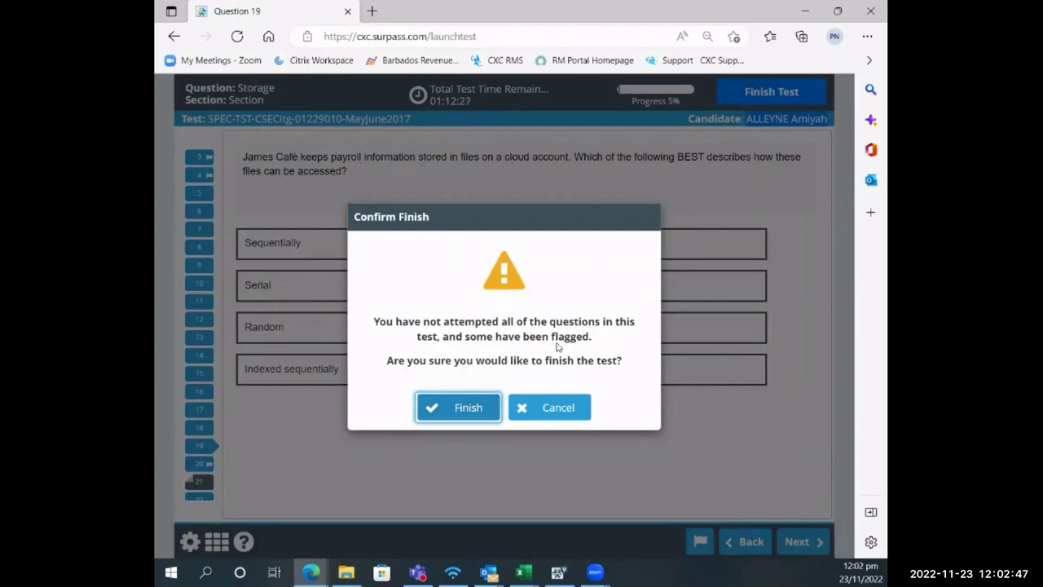
click(551, 408)
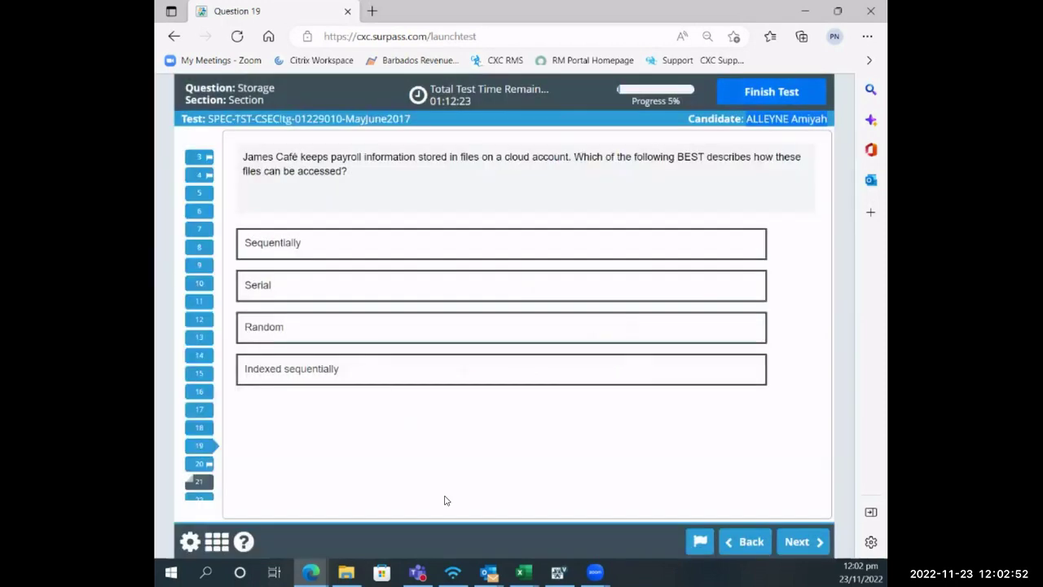
- Answer question 19 with Serial and question 20 with It is meaningful
click(285, 282)
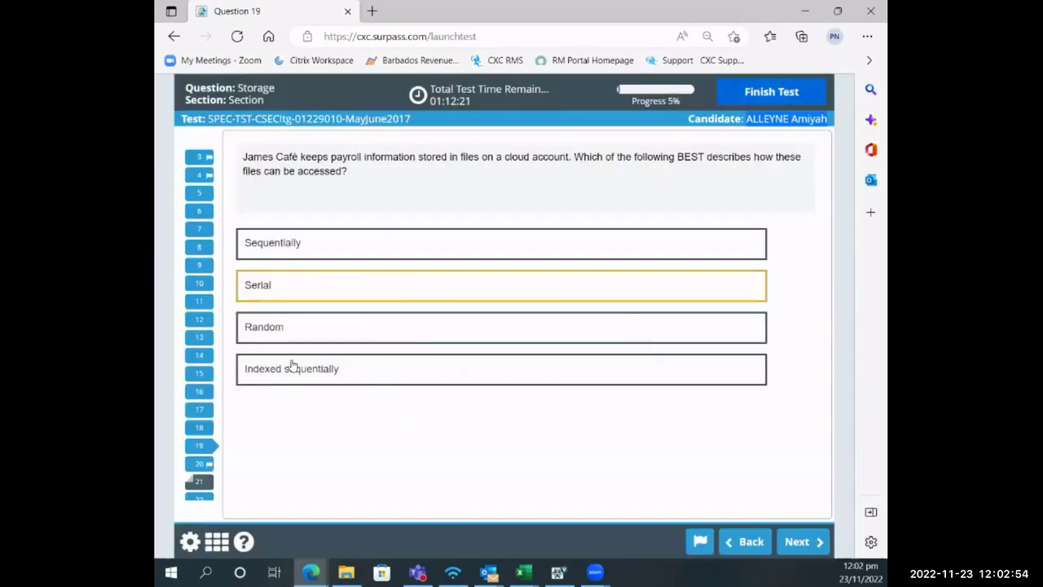
click(801, 542)
click(452, 272)
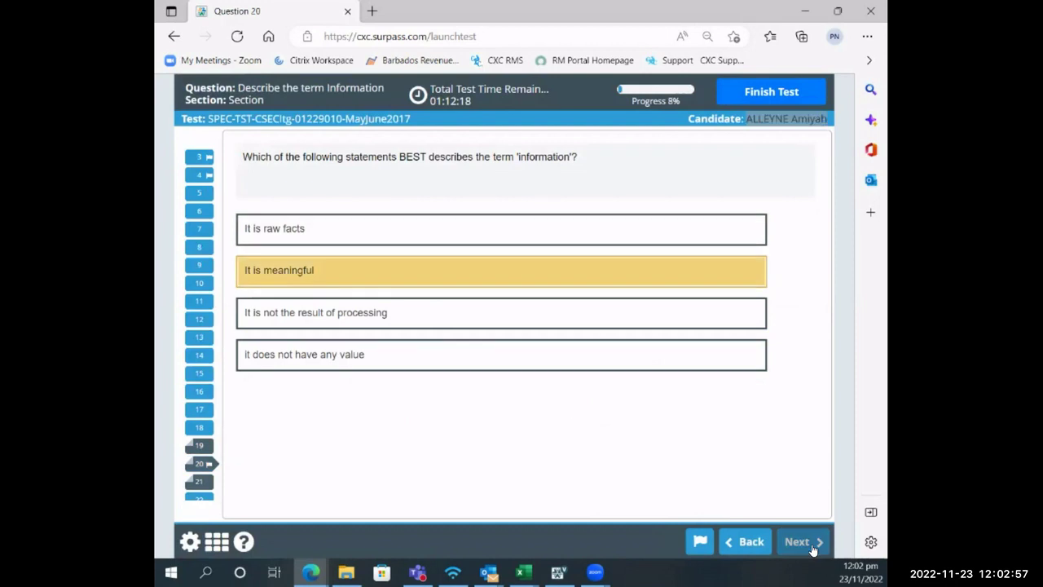
click(803, 542)
- Answer question 8 laser printer, question 9 the printed bill, and question 10 Web browsing
click(204, 250)
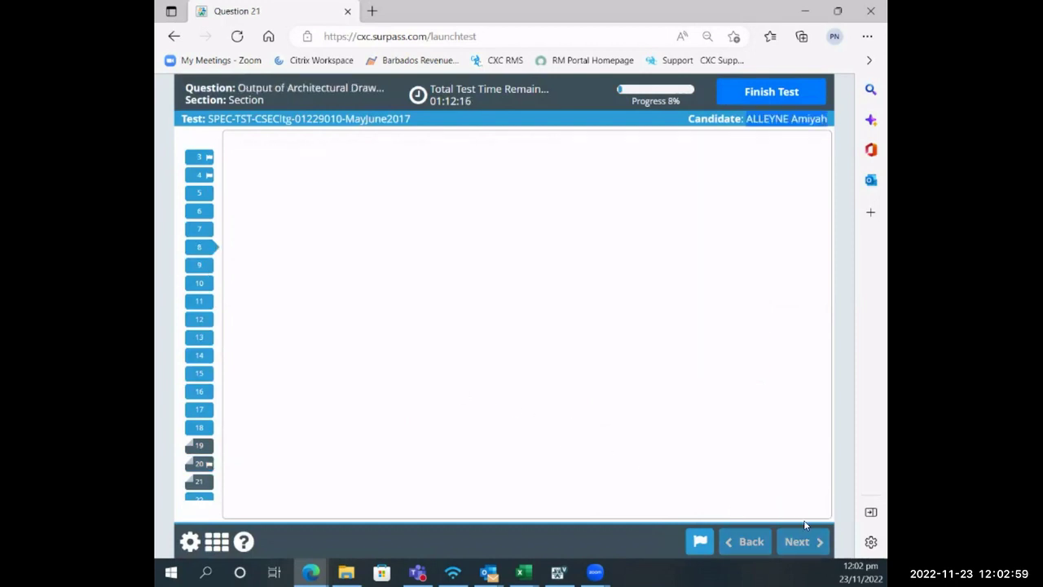
click(465, 266)
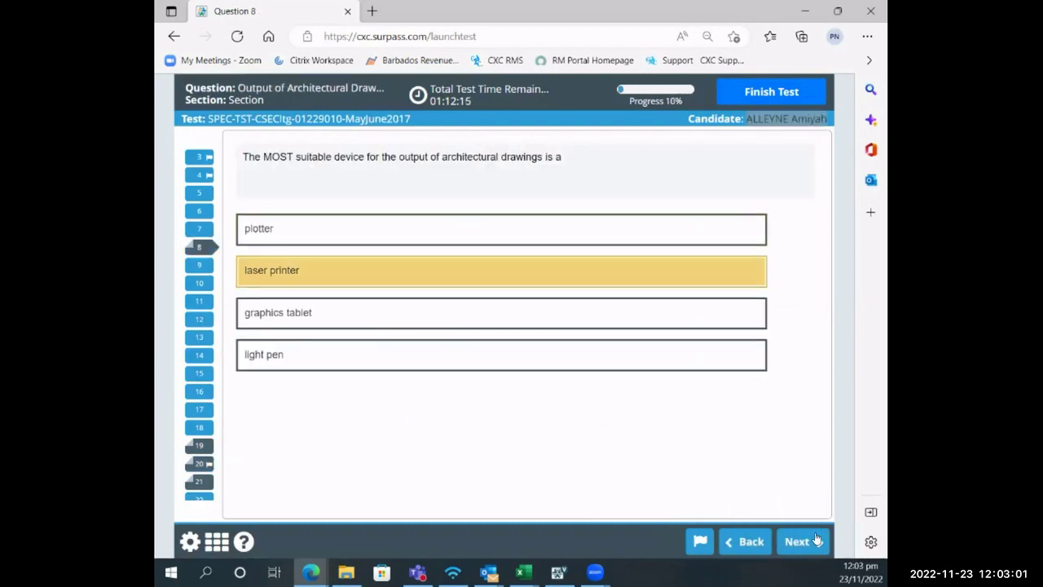
click(803, 541)
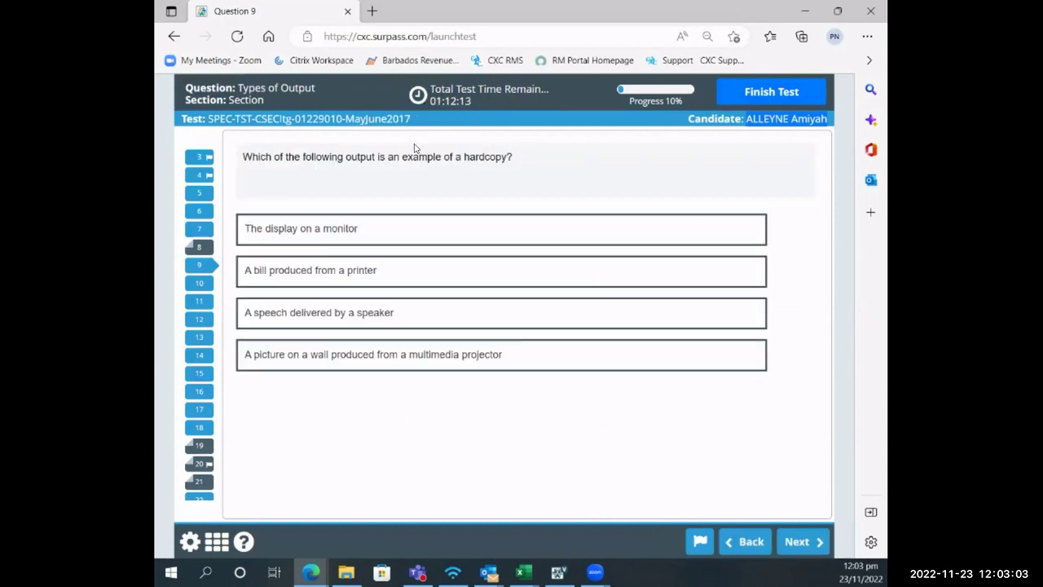
click(465, 275)
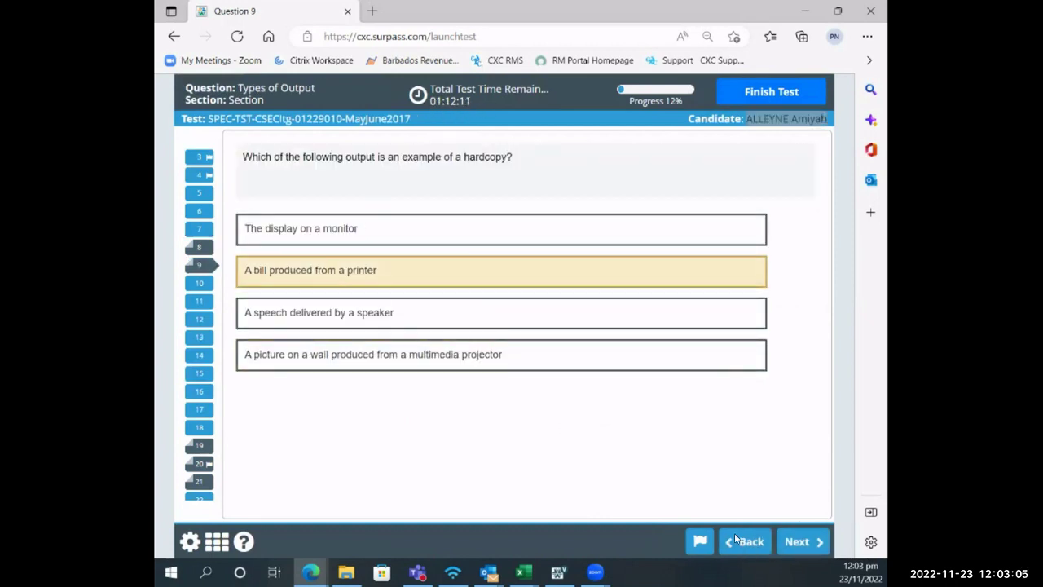
click(799, 541)
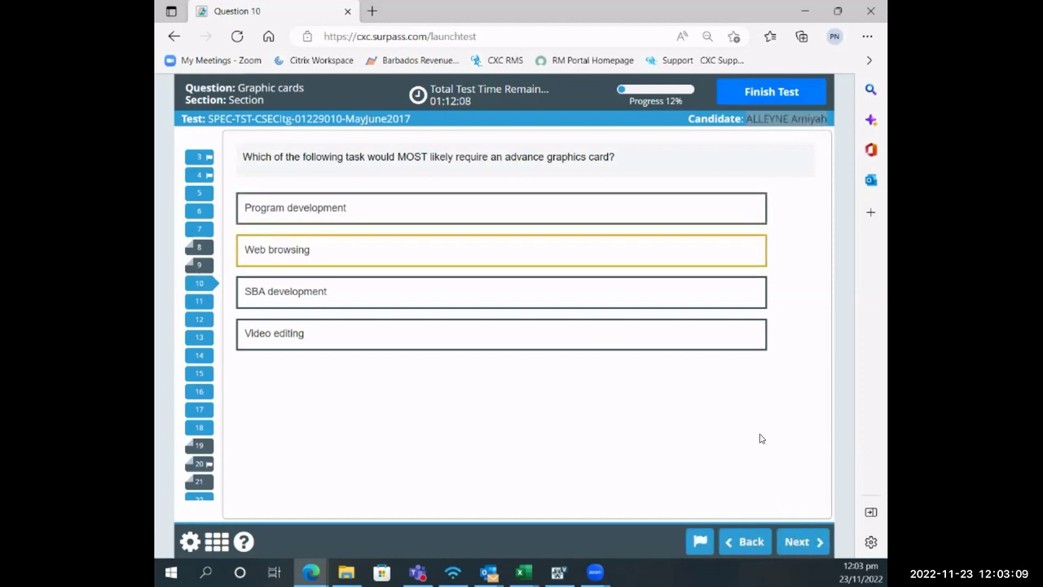
click(352, 250)
click(797, 541)
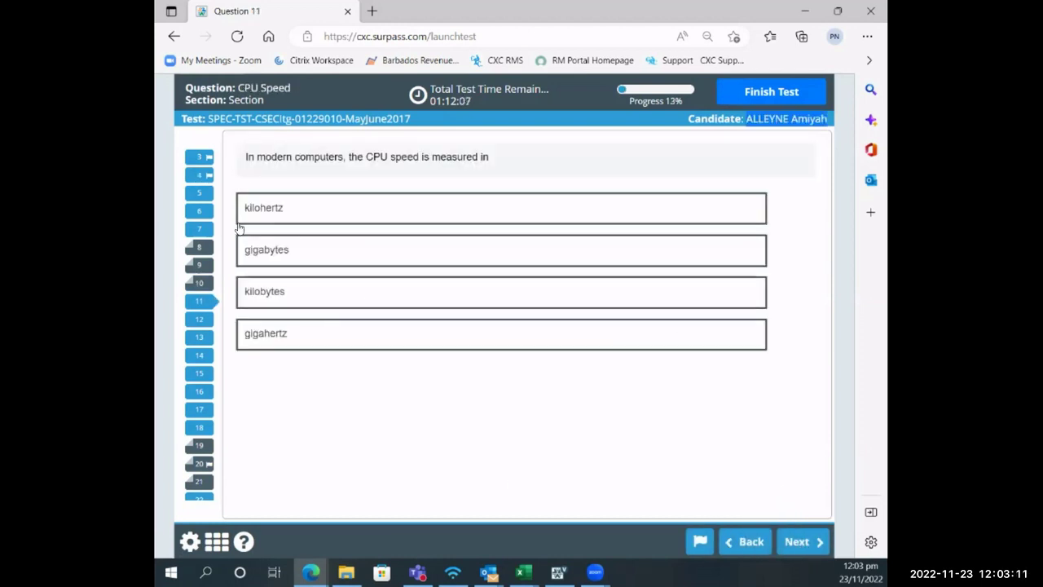
- Confirm finishing despite the unattempted and flagged questions warning, reaching the final submission prompt
click(781, 93)
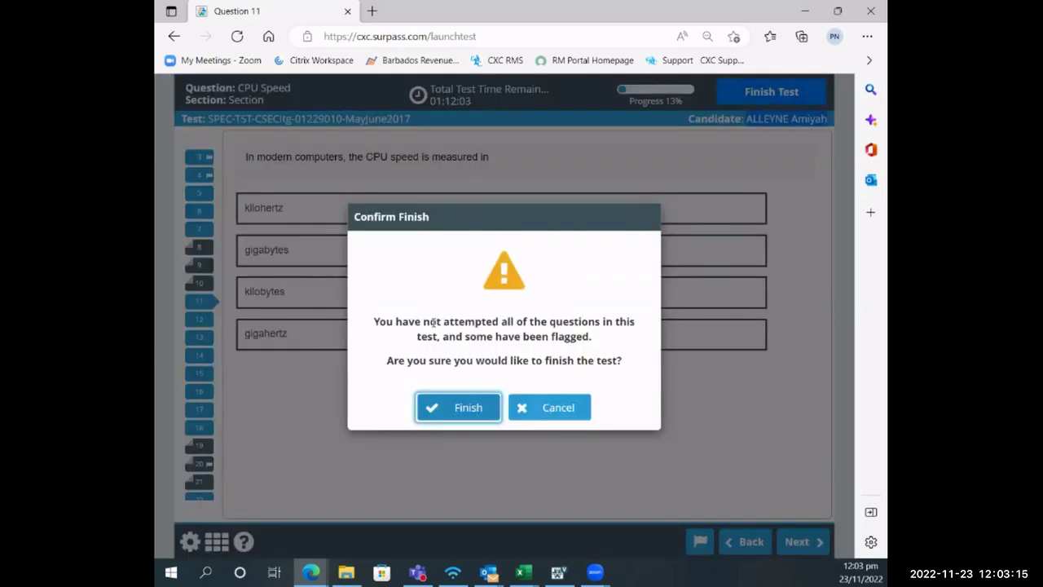
click(459, 410)
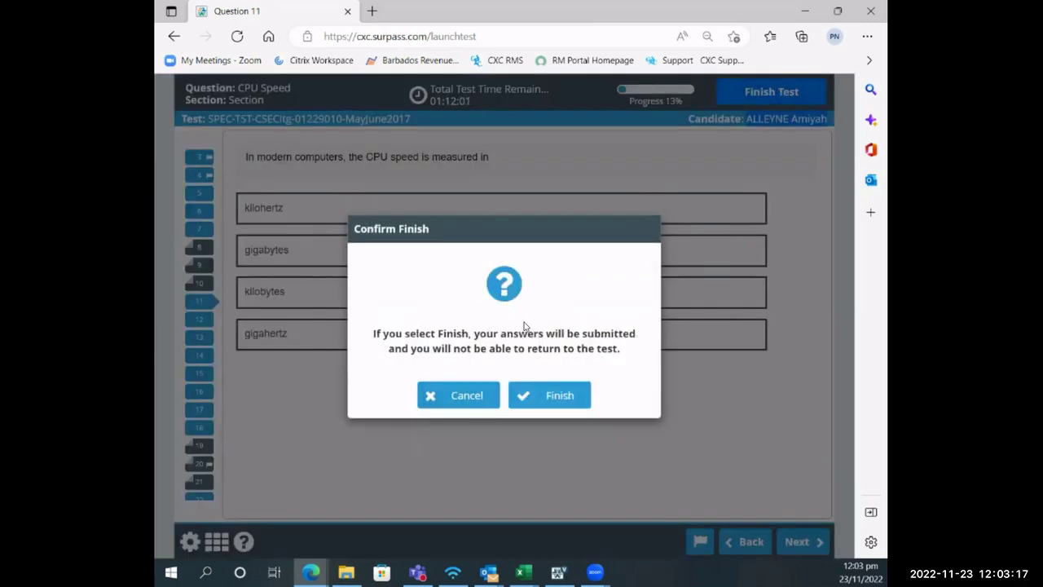